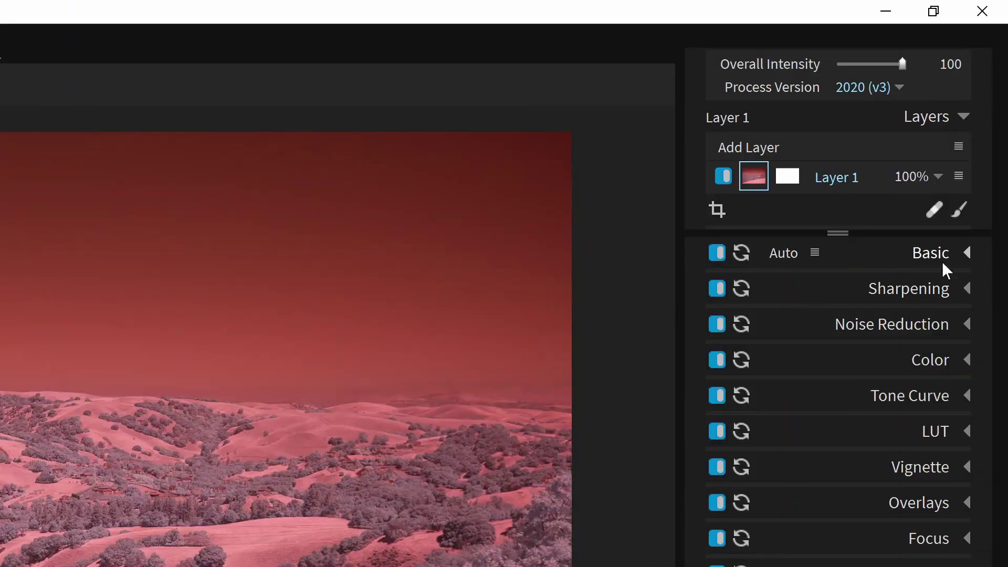
# Step: Apply the Fujifilm X-T20 IR 590nm -100 Temp profile and white-balance on the foreground grass (Temp 2230, Tint -142)
pyautogui.click(932, 252)
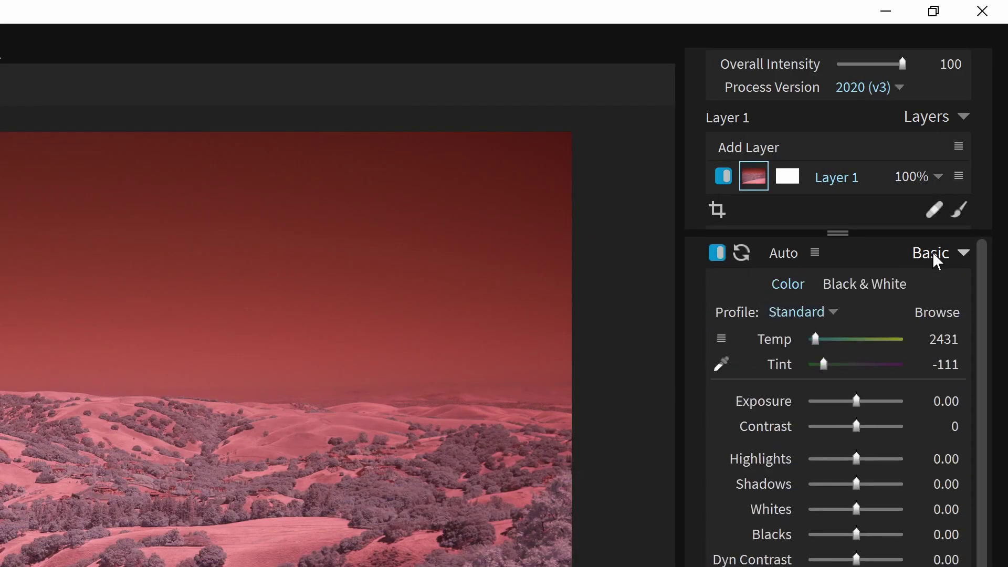
pyautogui.click(828, 320)
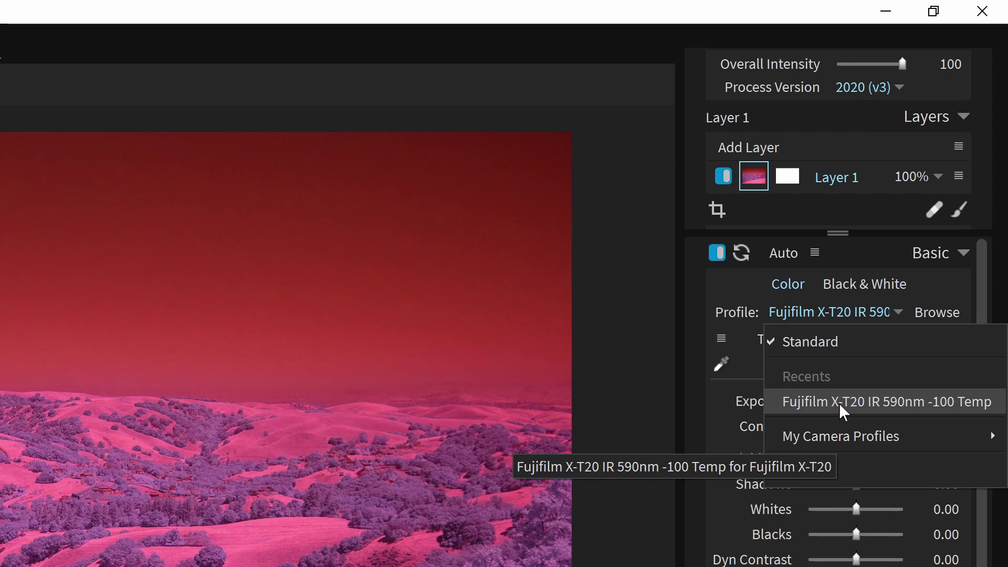
pyautogui.click(840, 403)
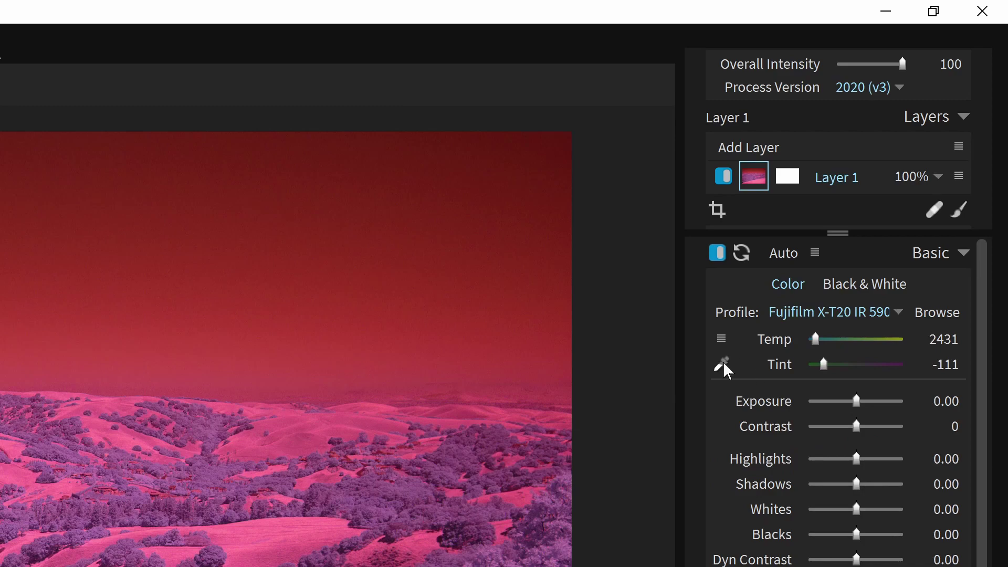
pyautogui.click(723, 362)
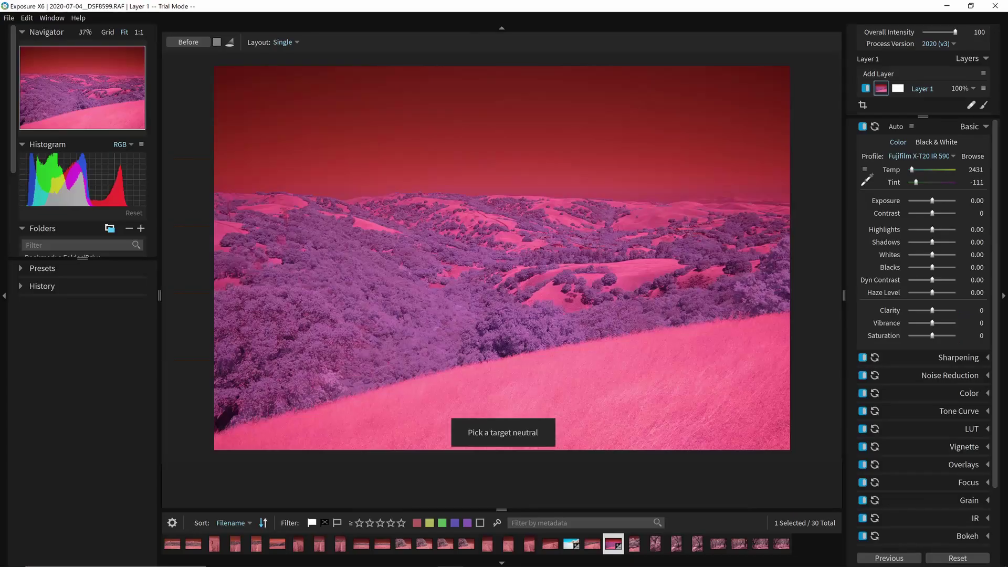
pyautogui.click(713, 333)
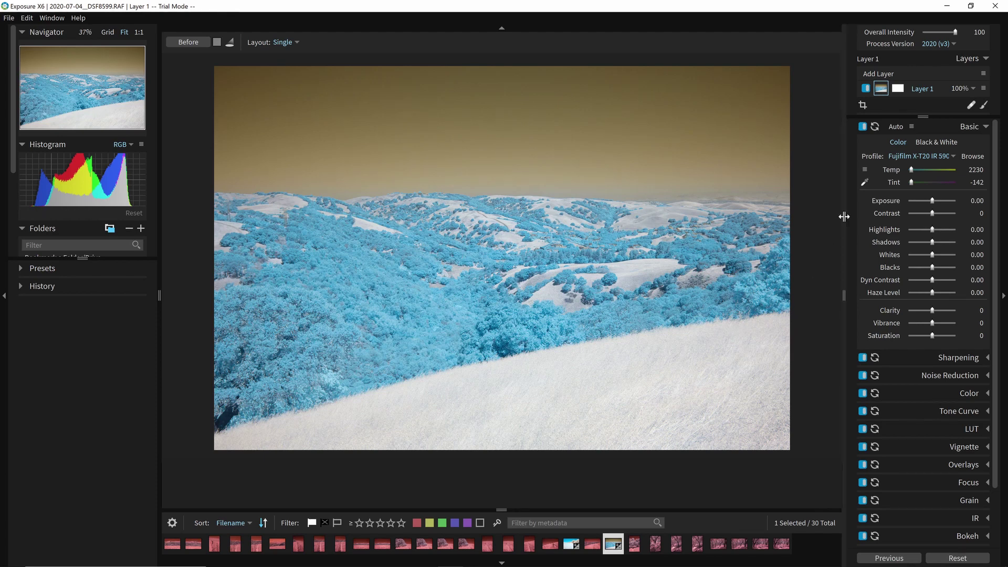
# Step: Load the Color Infrared Channel Mixer LUT from Exposure X6's LUT panel
pyautogui.click(969, 127)
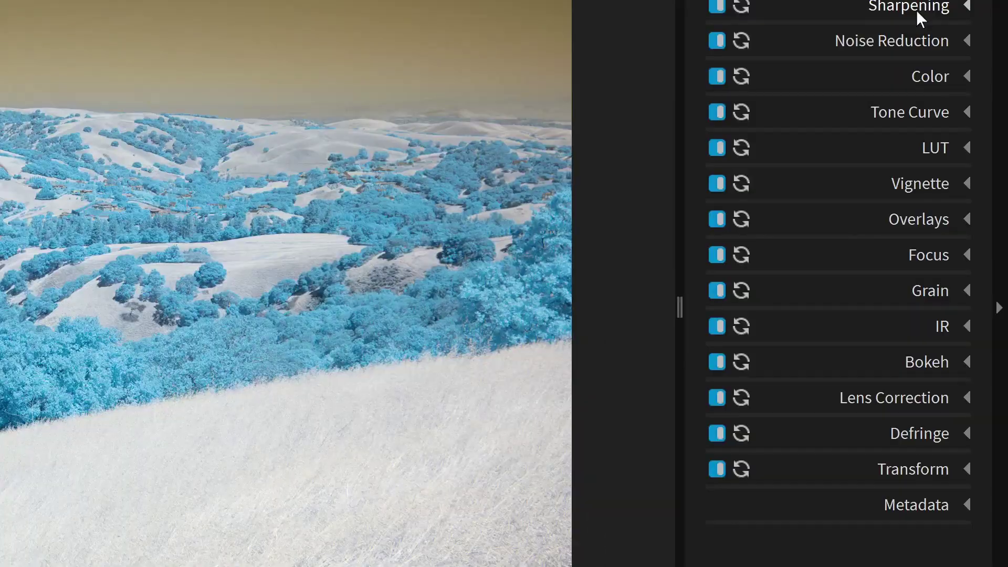
pyautogui.click(938, 149)
pyautogui.click(795, 184)
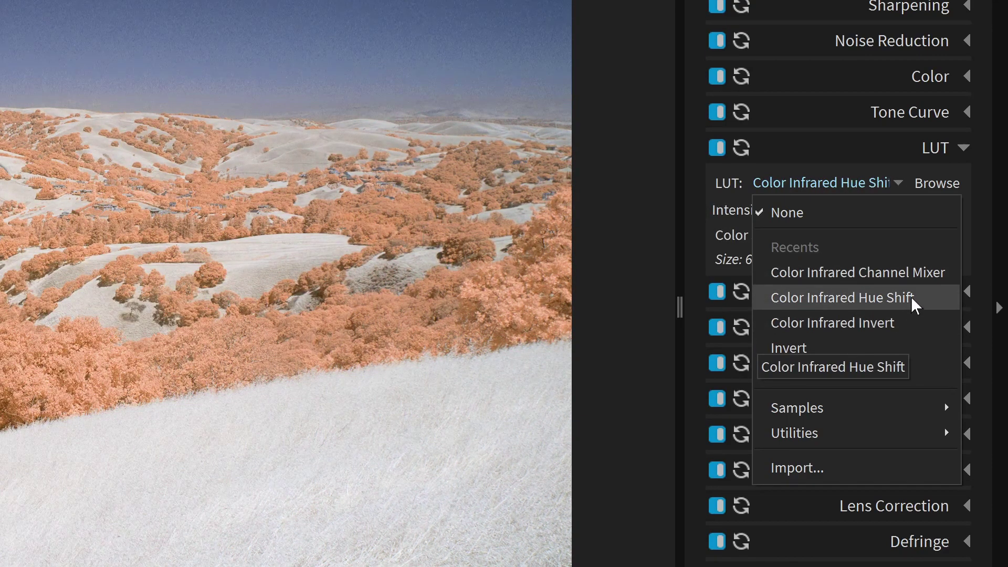
pyautogui.click(881, 274)
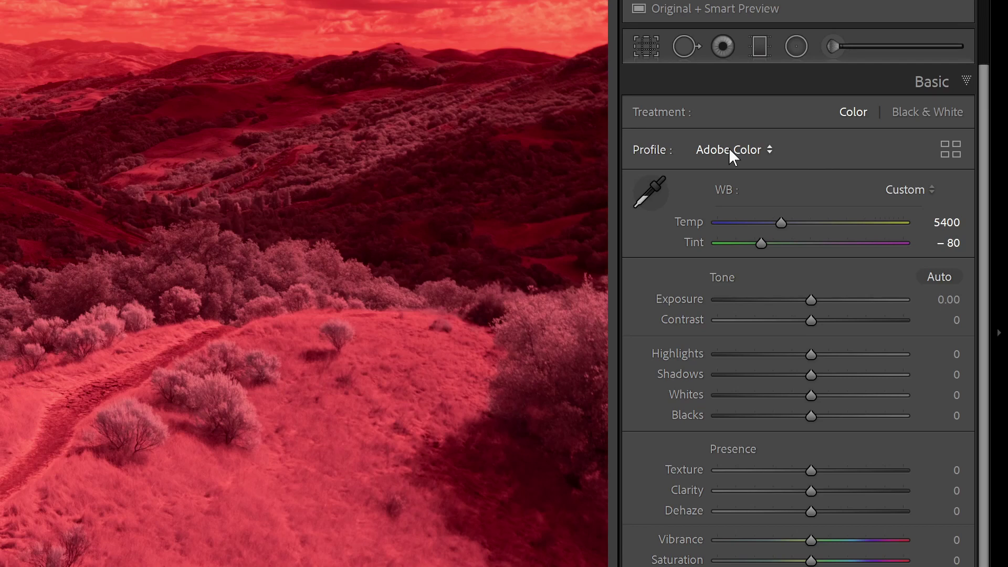
# Step: Set the Lightroom profile to Fujifilm X-T20 IR 590nm -100 Temp for a blue-and-white landscape
pyautogui.click(732, 157)
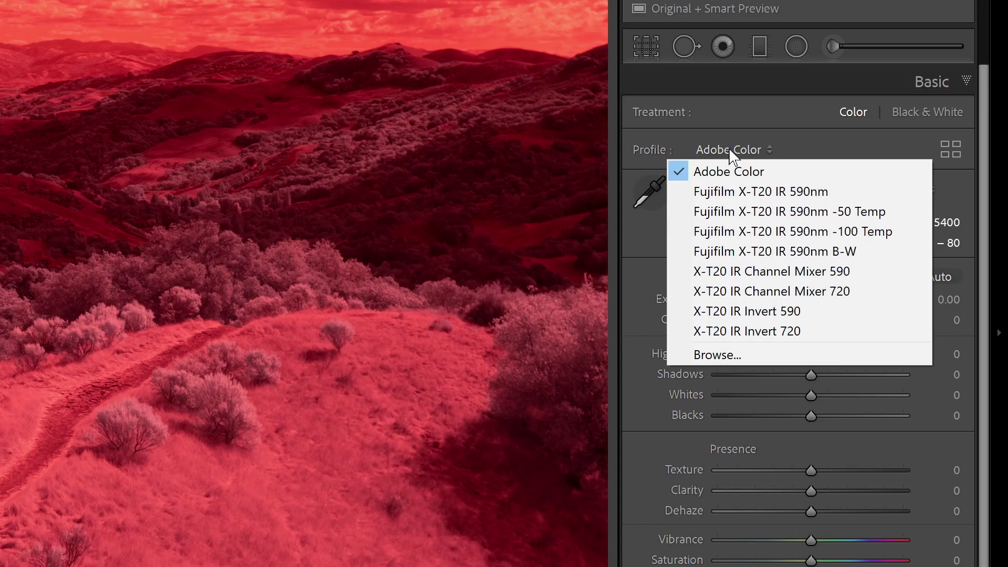
pyautogui.click(758, 232)
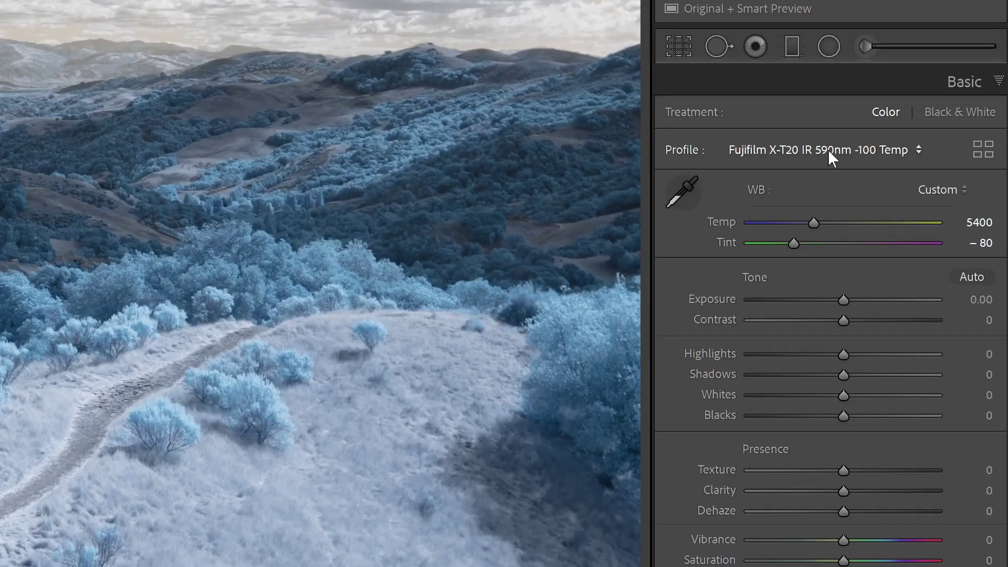
pyautogui.click(870, 156)
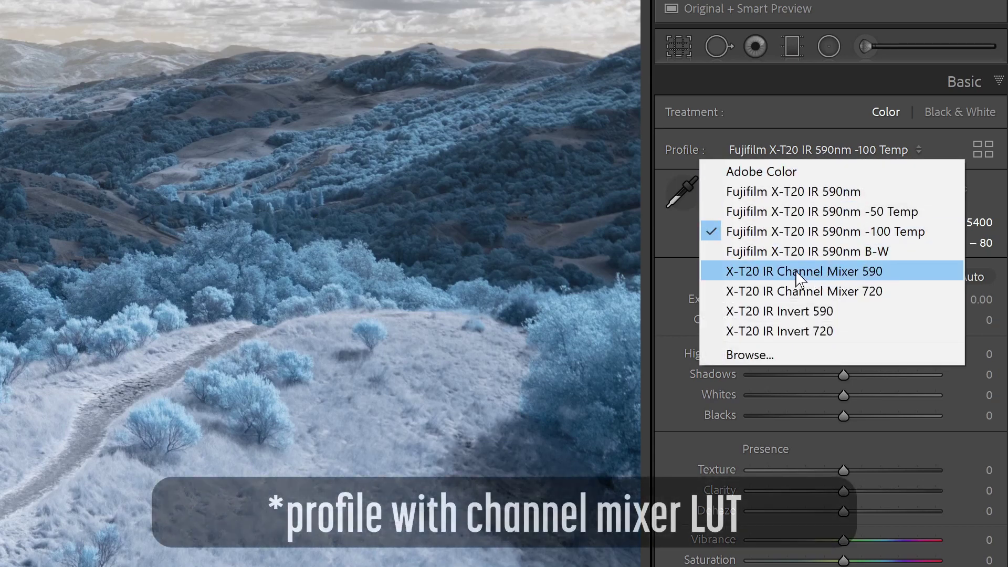
# Step: Switch the profile to X-T20 IR Channel Mixer 590 for an orange-toned infrared look
pyautogui.click(823, 271)
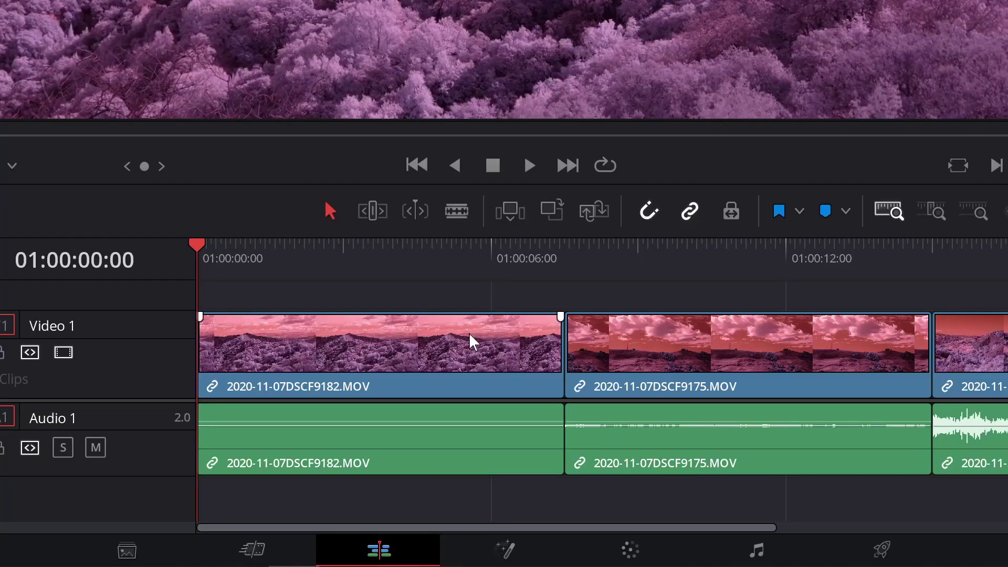
# Step: On the Color page, apply the 3D LUT Infrared > Color Infrared Channel Mixer to node 01
pyautogui.click(630, 550)
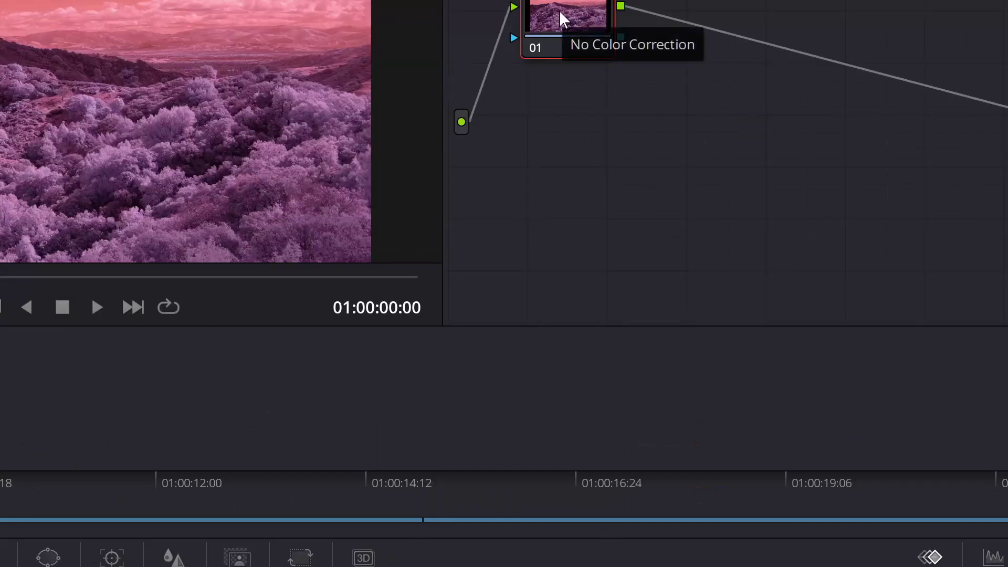
pyautogui.rightClick(560, 13)
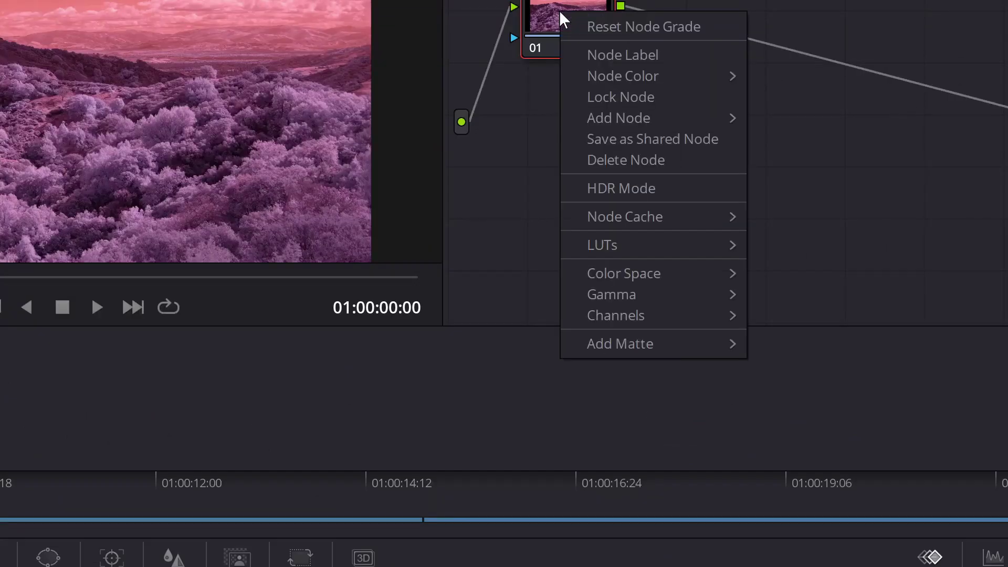
pyautogui.moveTo(609, 245)
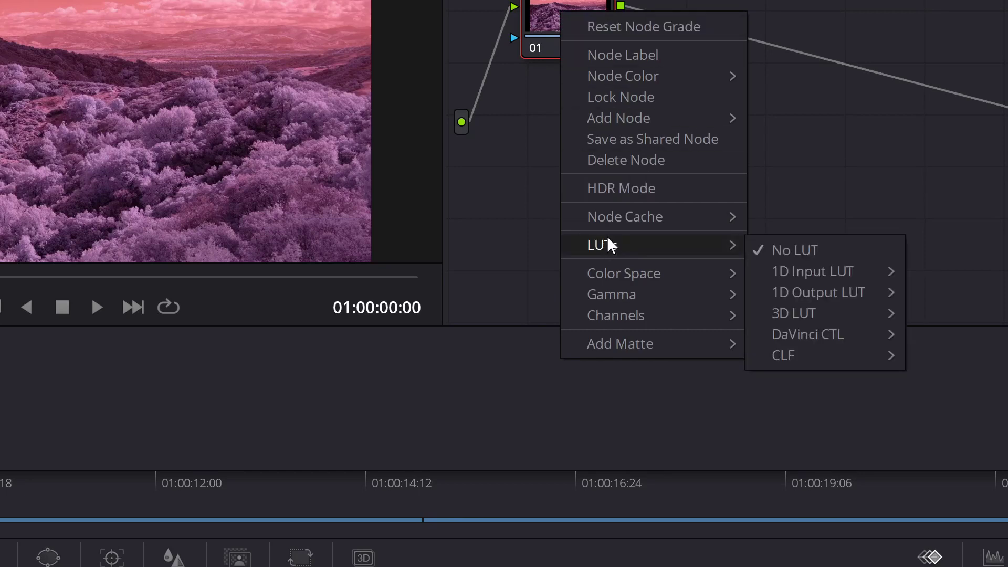
pyautogui.moveTo(811, 315)
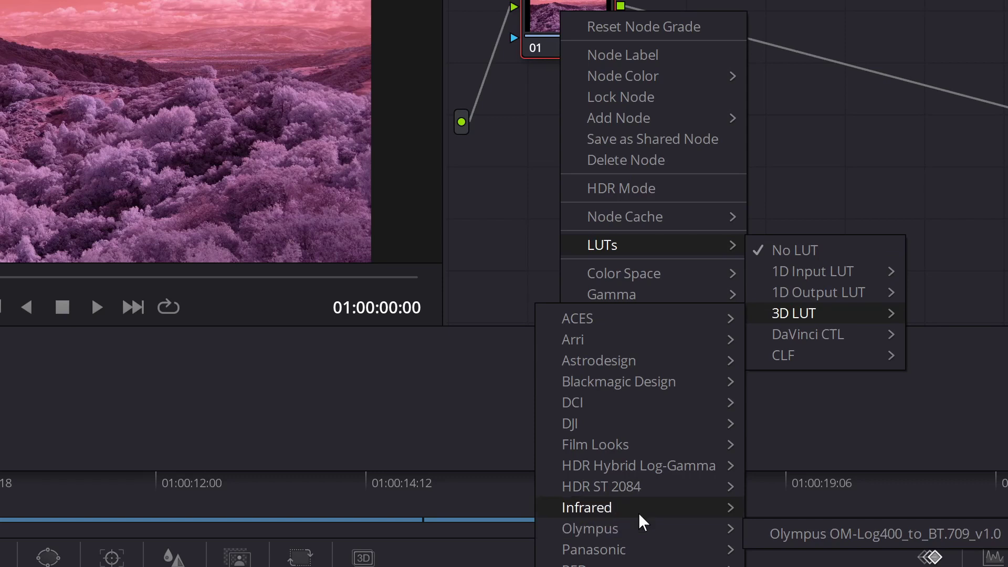
pyautogui.moveTo(640, 514)
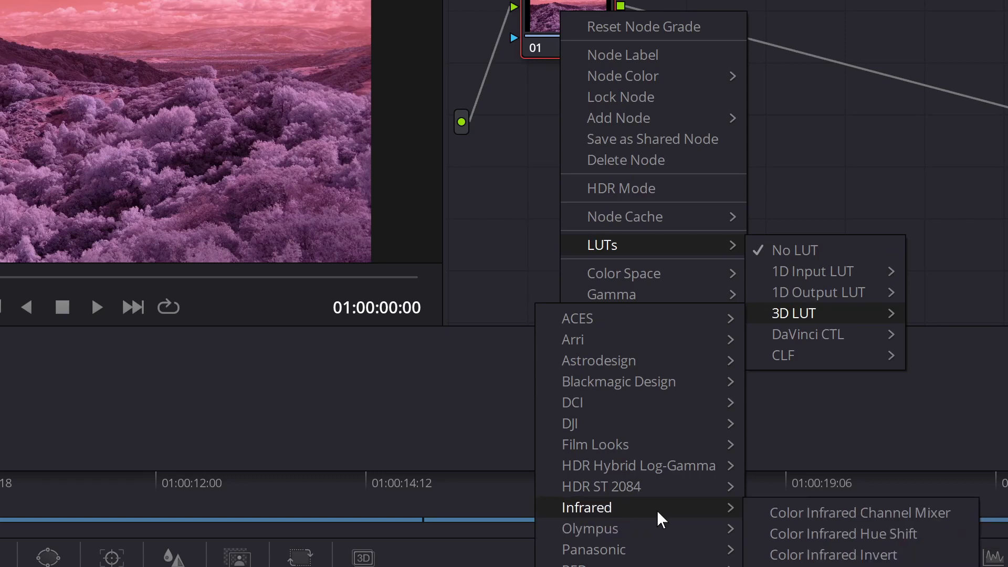
pyautogui.click(830, 519)
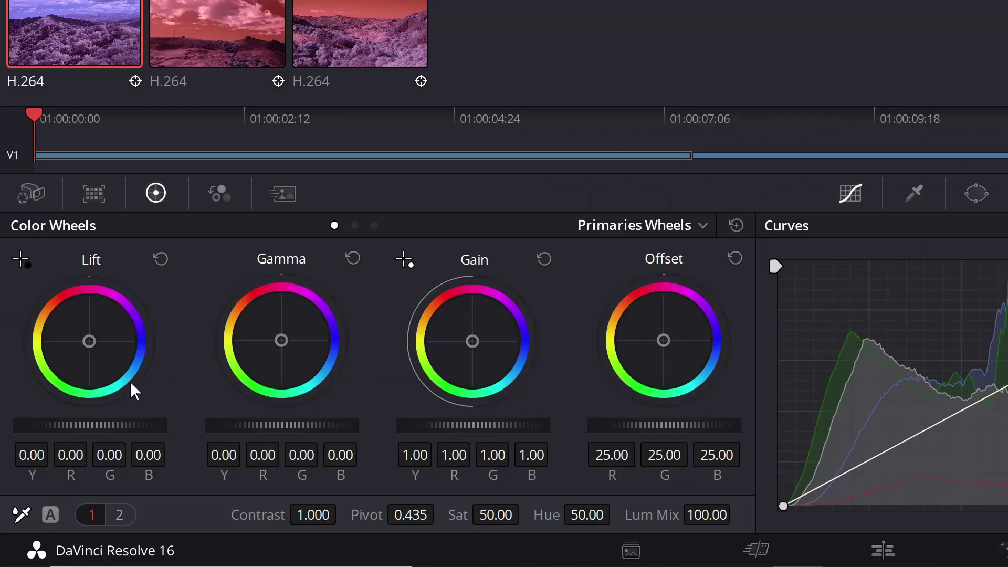
# Step: White-balance the first clip from the sky, giving pink-purple hills
pyautogui.click(21, 514)
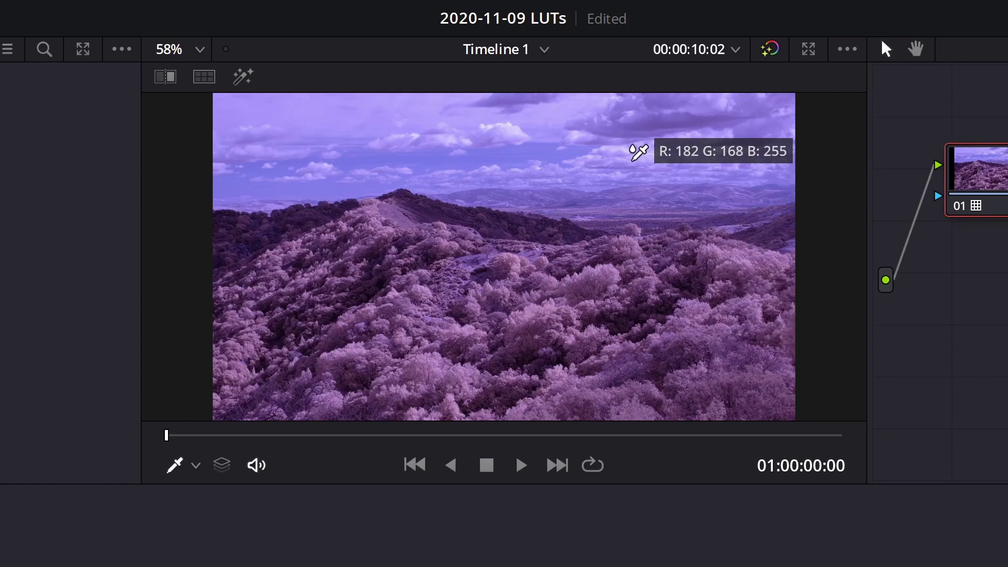
pyautogui.click(633, 159)
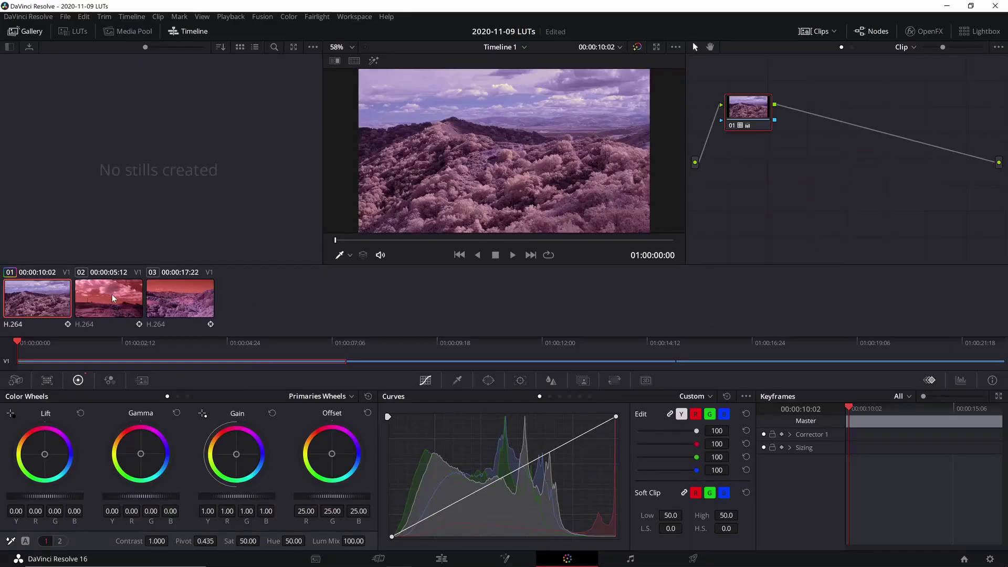
pyautogui.click(113, 298)
# Step: Apply the Infrared > Color Infrared Hue Shift 3D LUT to clip 02's node 01
pyautogui.rightClick(739, 120)
pyautogui.moveTo(787, 234)
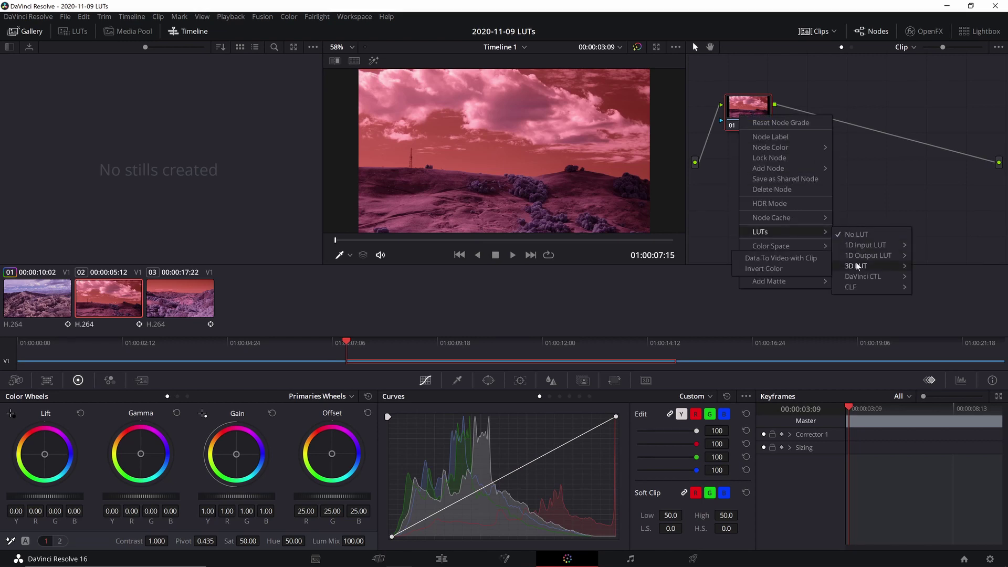
pyautogui.moveTo(856, 266)
pyautogui.moveTo(778, 367)
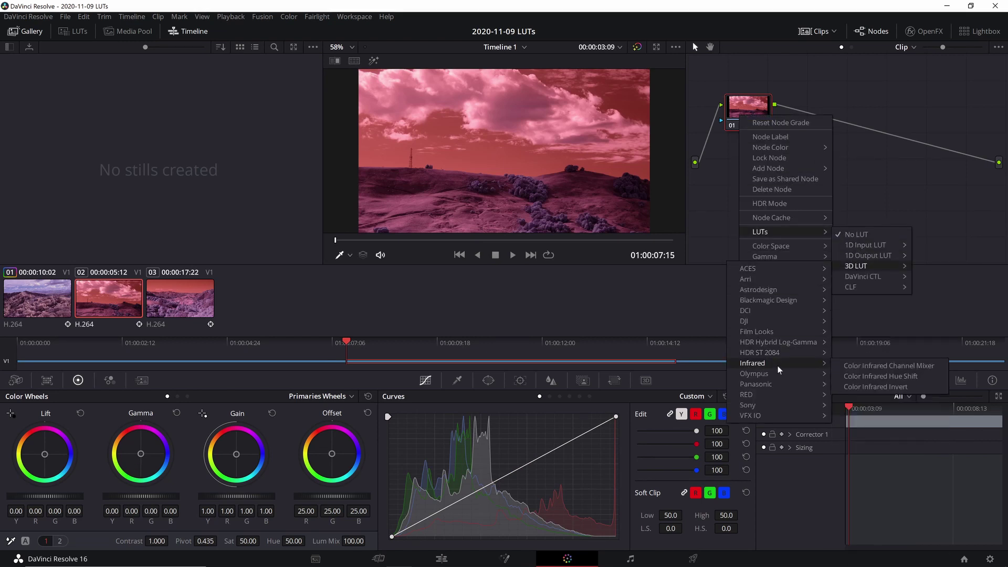
pyautogui.click(858, 378)
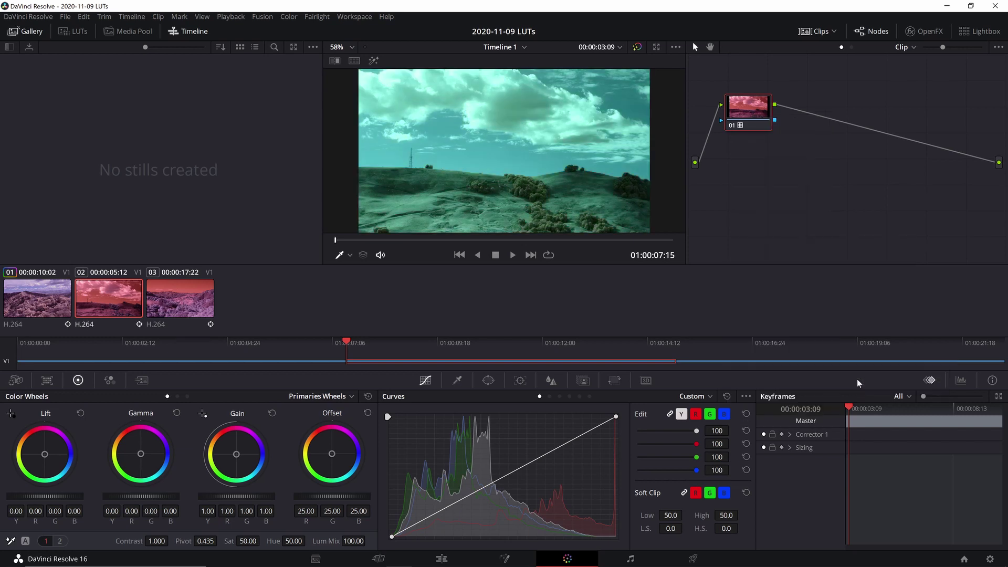
# Step: White-balance clip 02 from a sampled viewer point for neutral green hills
pyautogui.click(11, 542)
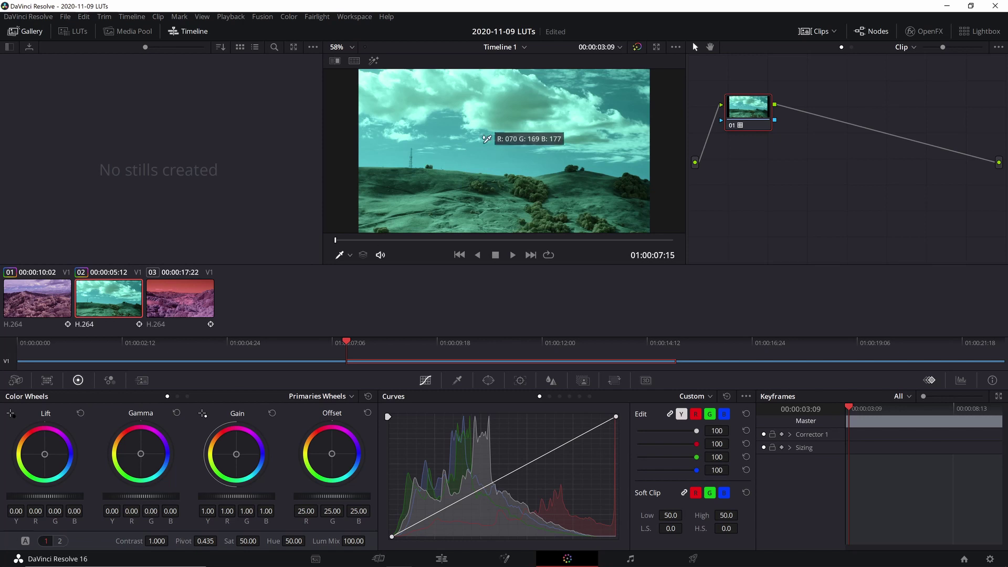
pyautogui.click(534, 115)
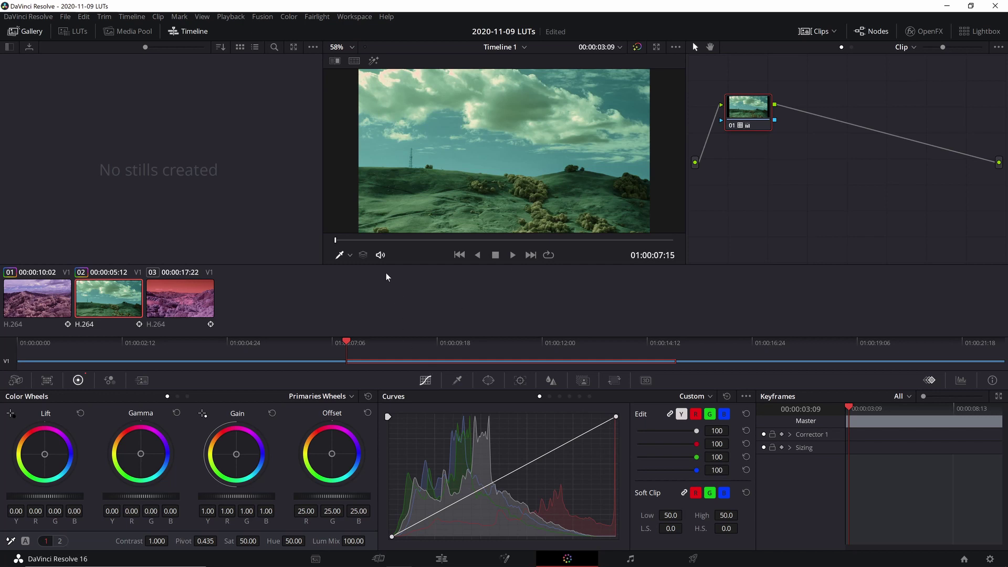
pyautogui.click(181, 297)
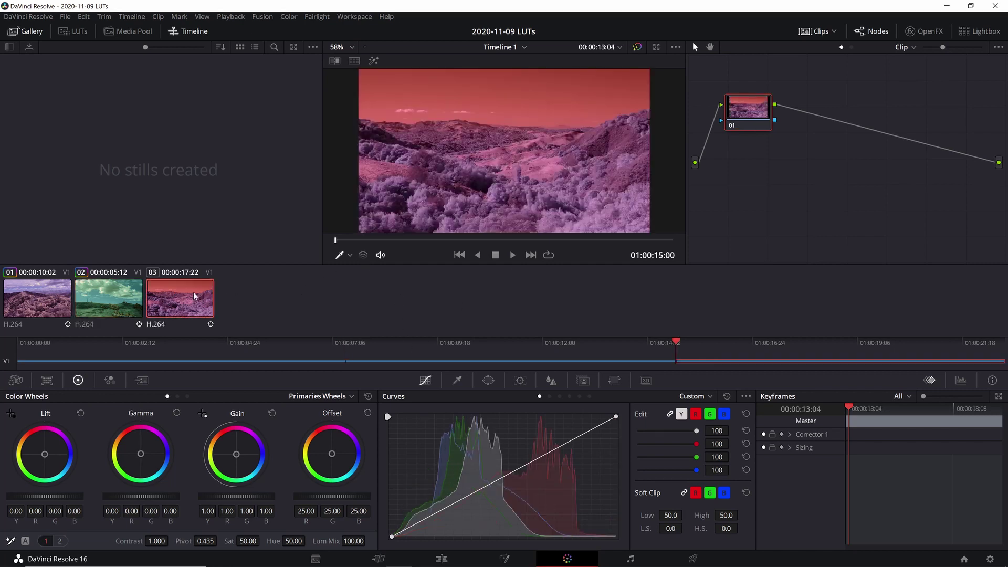
# Step: Apply the Infrared > Color Infrared Invert 3D LUT to clip 03's node 01
pyautogui.rightClick(739, 108)
pyautogui.moveTo(771, 225)
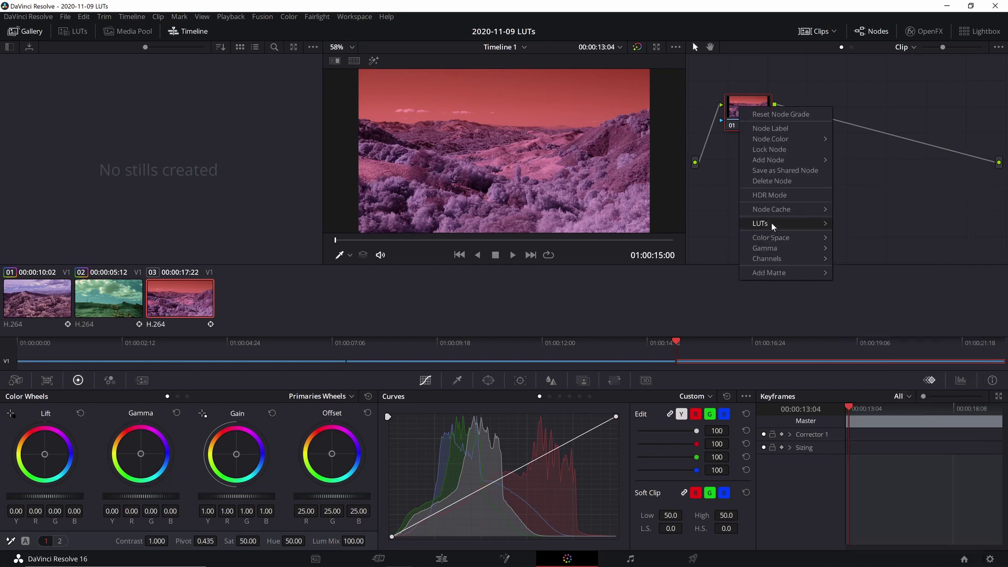
pyautogui.moveTo(858, 258)
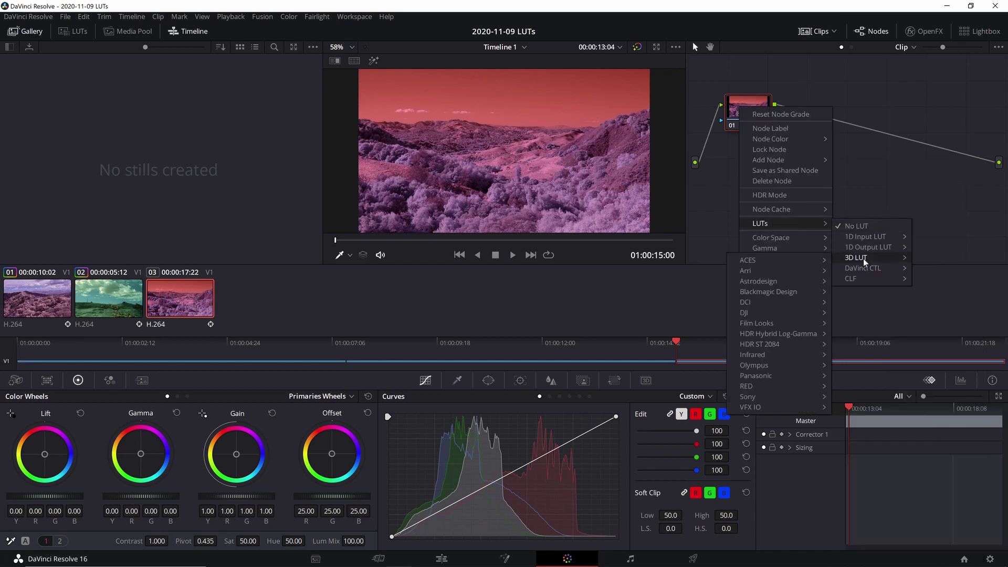
pyautogui.moveTo(787, 355)
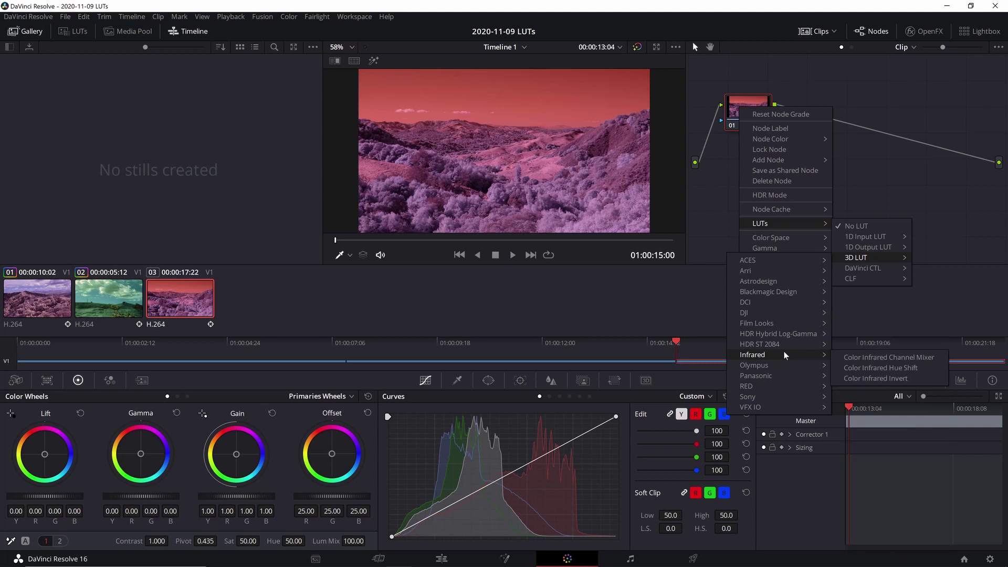
pyautogui.click(865, 378)
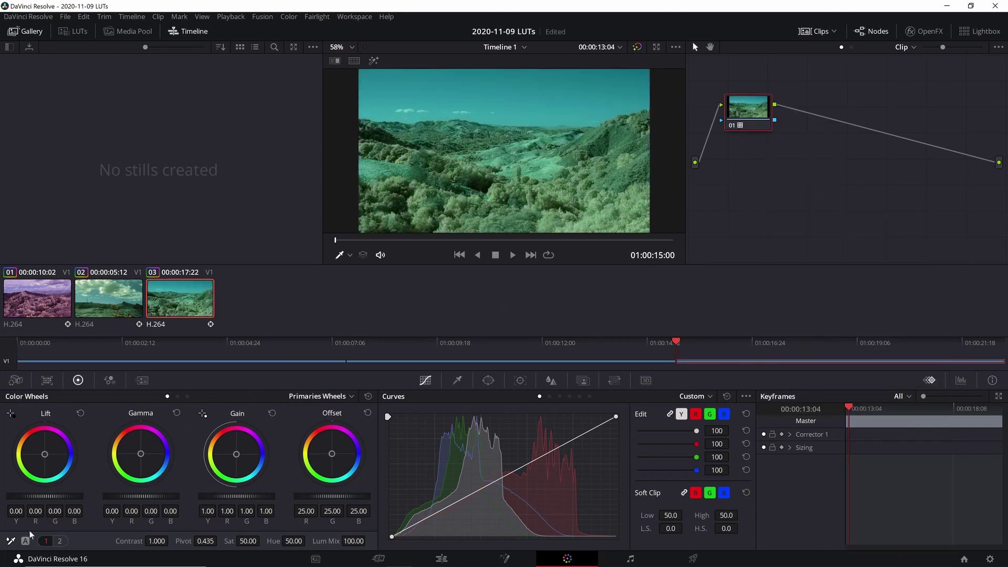
# Step: White-balance clip 03 to warmer olive-green hills and return to the Edit page
pyautogui.click(11, 541)
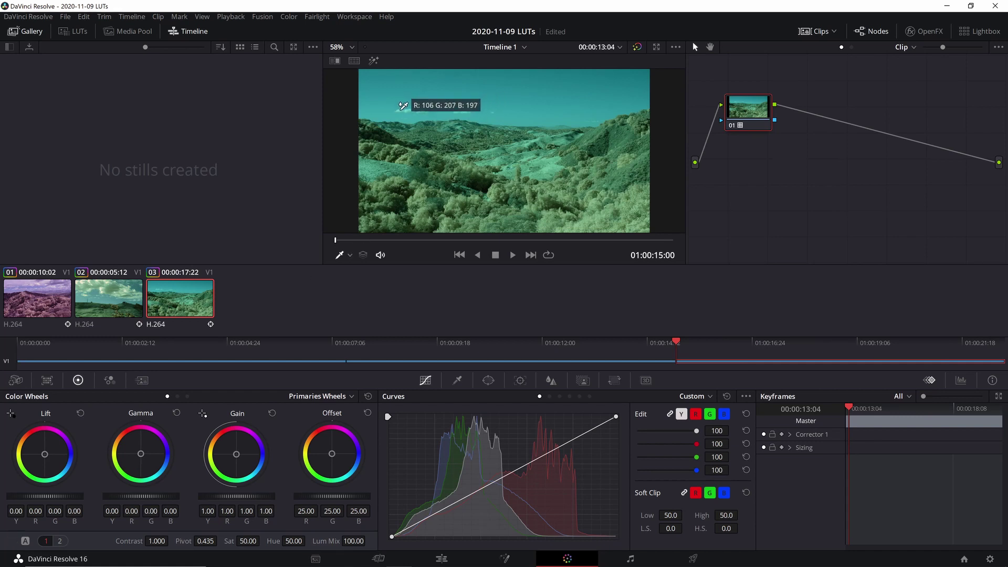
pyautogui.click(402, 106)
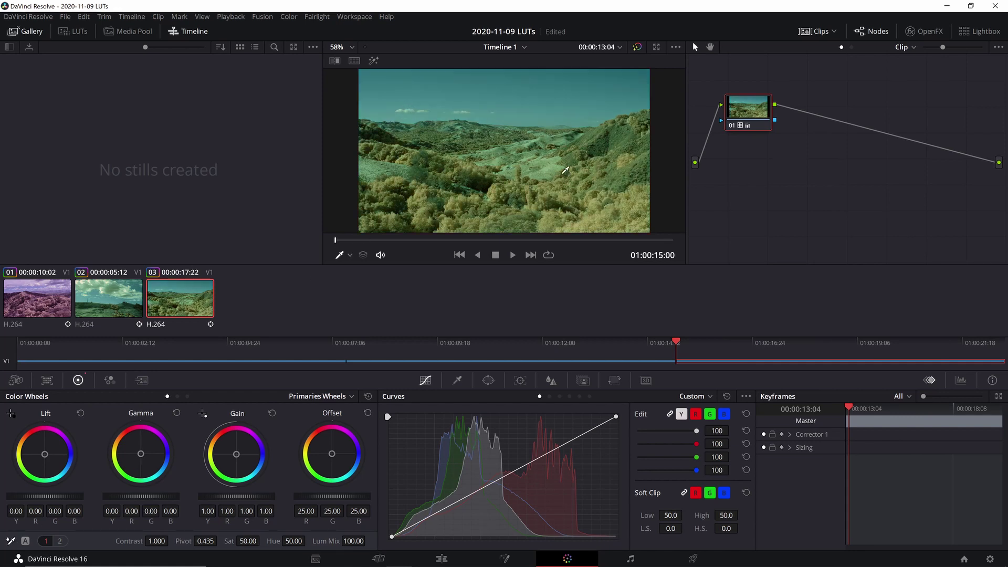
pyautogui.click(434, 558)
# Step: Play the three infrared clips on Timeline 1 from the start
pyautogui.press('Home')
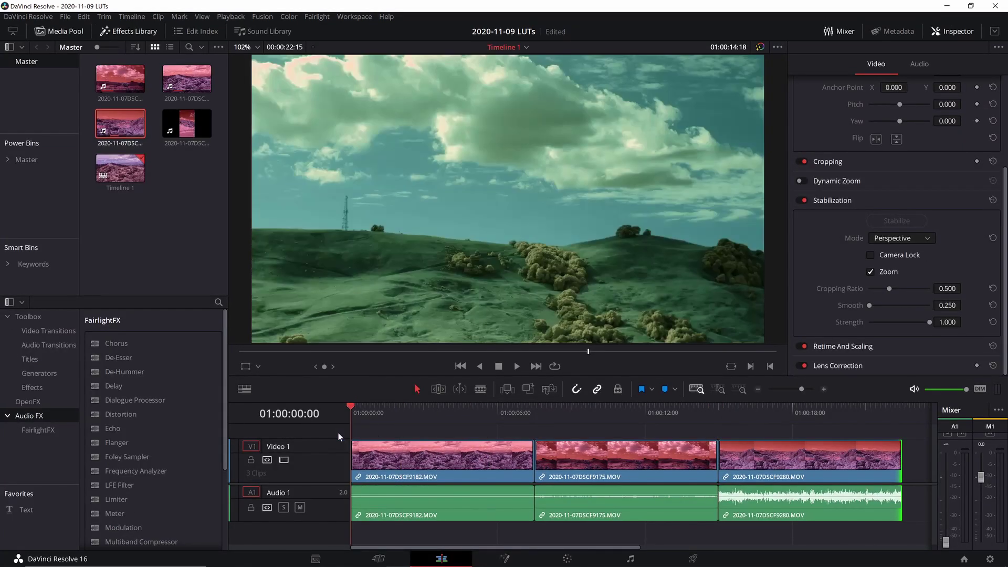
pyautogui.press('space')
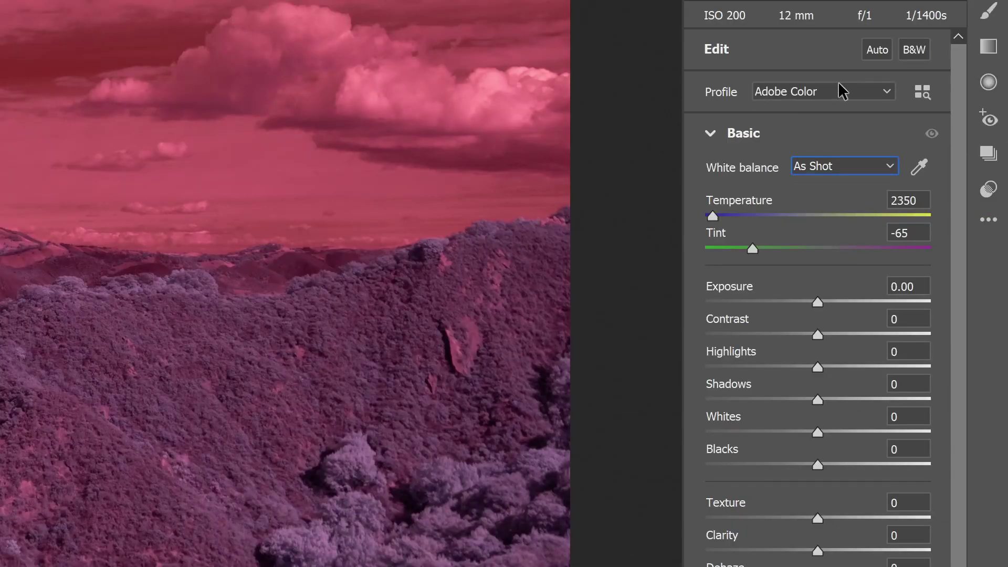
# Step: Apply the Fujifilm X-T20 IR 590nm profile, white-balance on the grey clouds, and open the photo in Photoshop
pyautogui.click(878, 90)
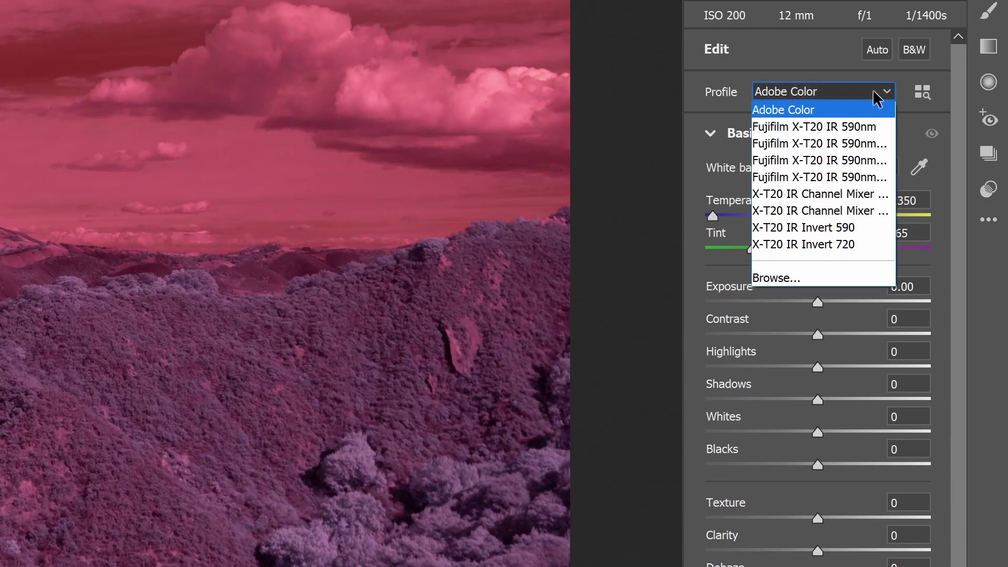
pyautogui.click(859, 127)
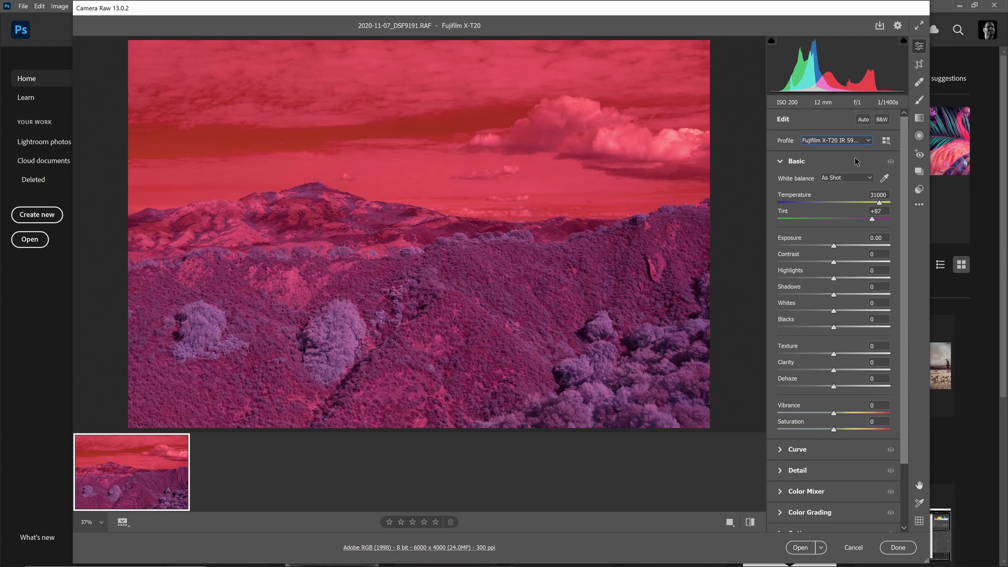
pyautogui.click(884, 178)
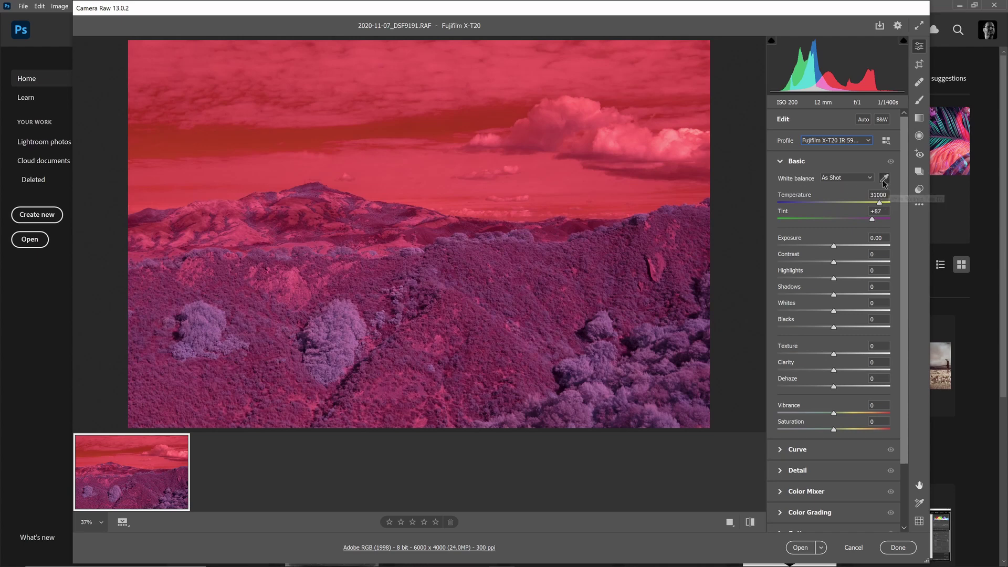
pyautogui.click(608, 144)
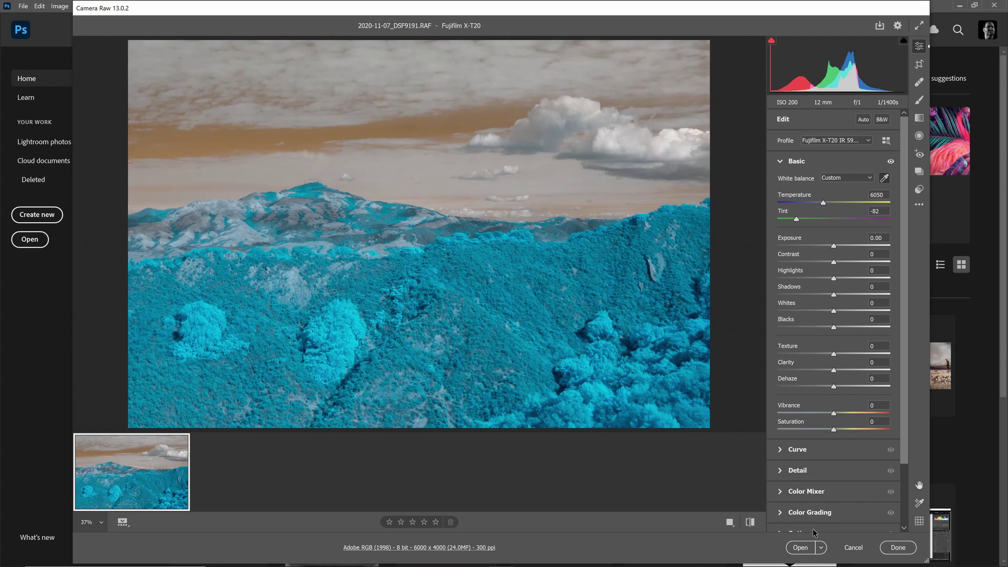
pyautogui.click(799, 549)
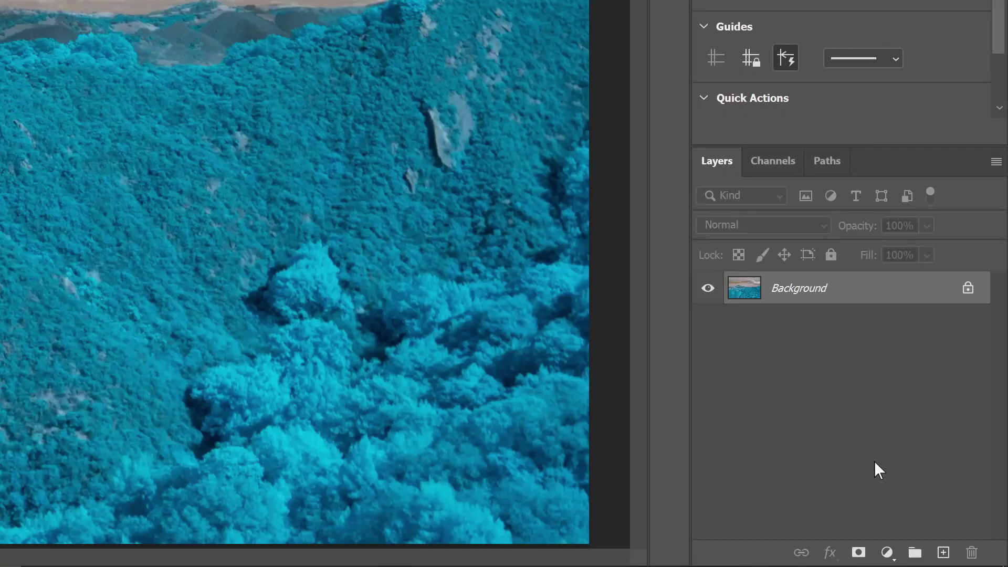
# Step: Add a Channel Mixer adjustment layer and set its Red output to Red 0, Blue 100
pyautogui.click(887, 552)
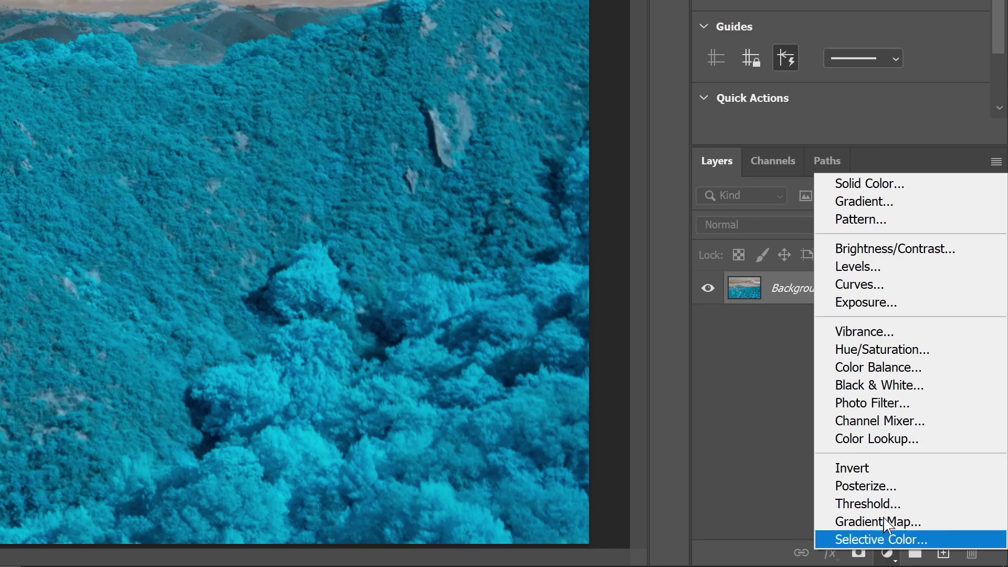
pyautogui.click(891, 425)
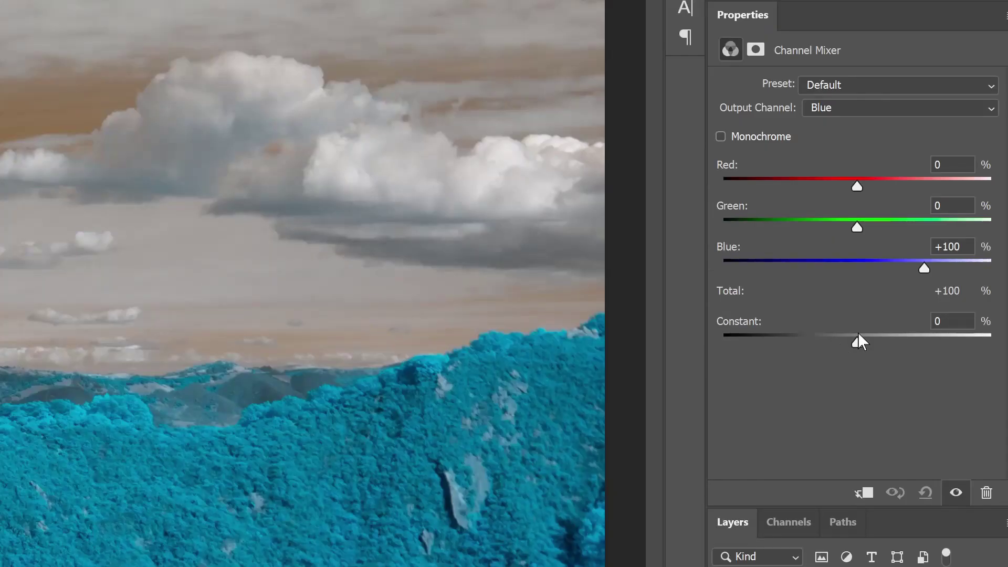
pyautogui.click(835, 109)
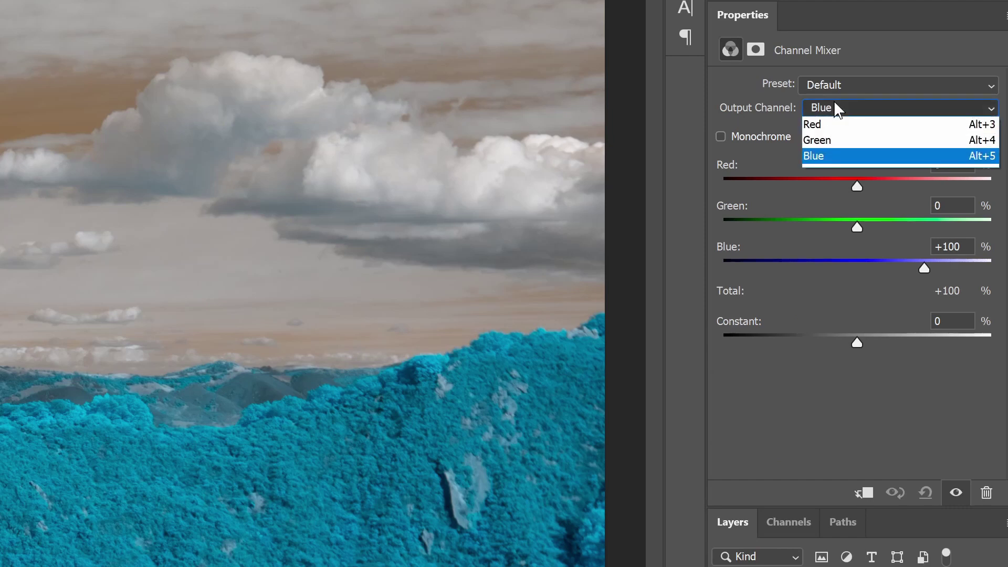
pyautogui.click(835, 124)
pyautogui.doubleClick(948, 165)
pyautogui.write('0')
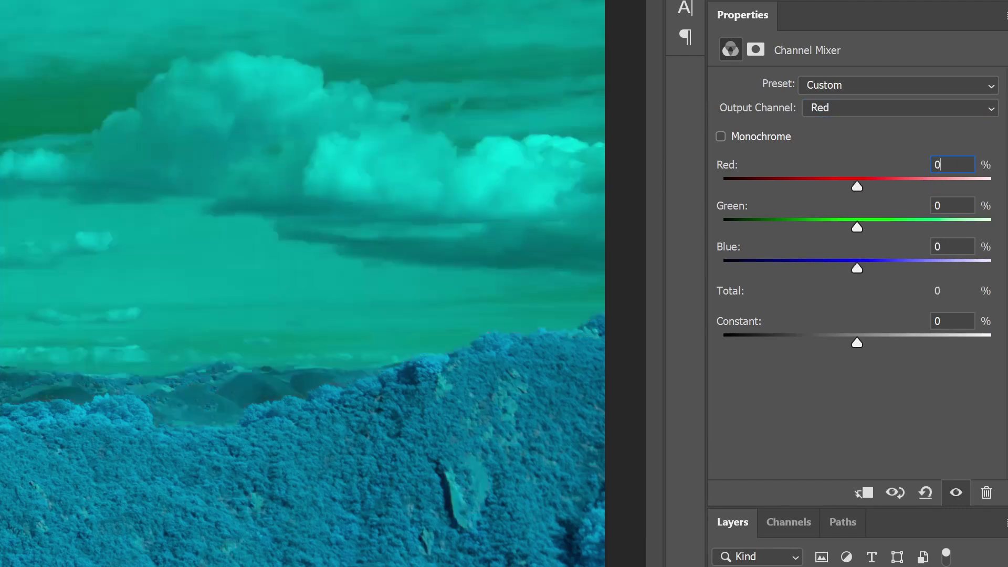
pyautogui.click(953, 205)
pyautogui.click(952, 246)
pyautogui.write('100')
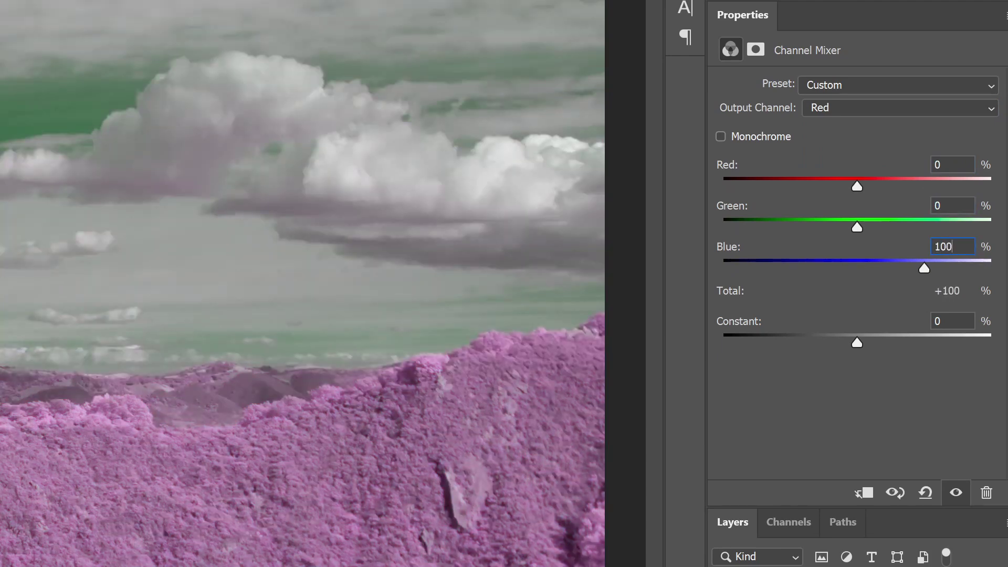
# Step: Set the Channel Mixer's Blue output to Red 100, Blue 0
pyautogui.click(833, 106)
pyautogui.click(836, 156)
pyautogui.write('100')
pyautogui.press('Tab')
pyautogui.press('Tab')
pyautogui.write('0')
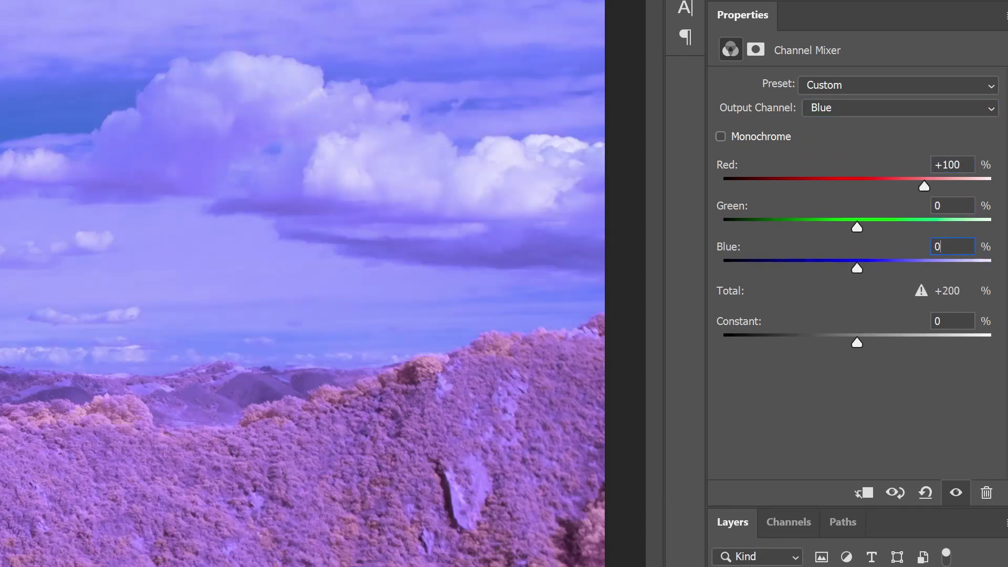
pyautogui.press('Return')
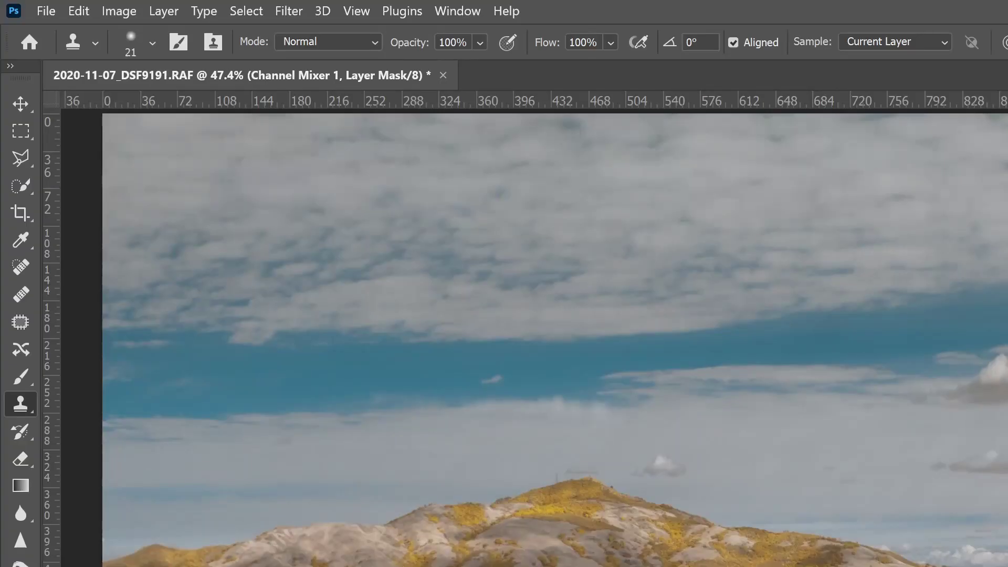
# Step: Open the Export Color Lookup Tables dialog from File > Export
pyautogui.click(43, 14)
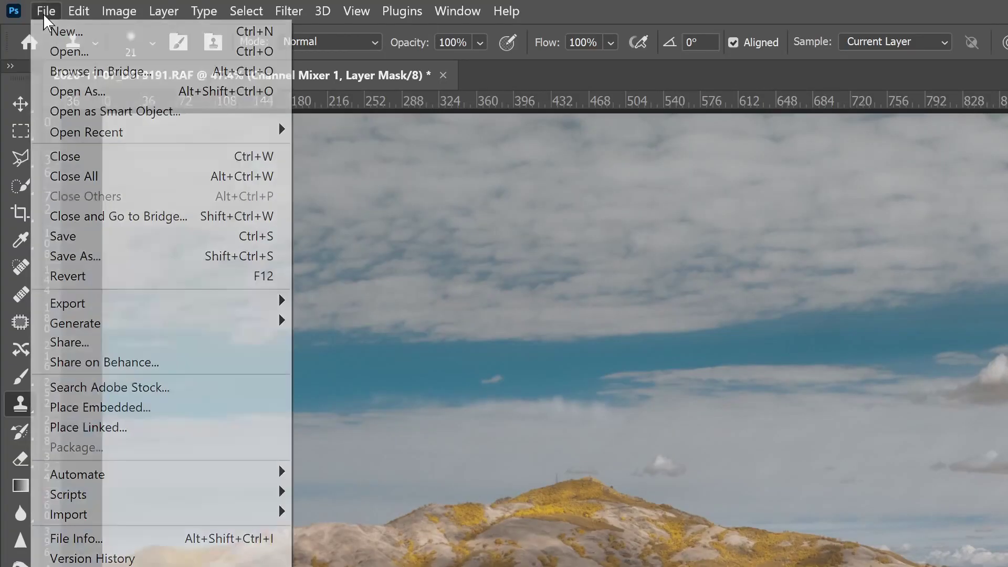
pyautogui.moveTo(115, 305)
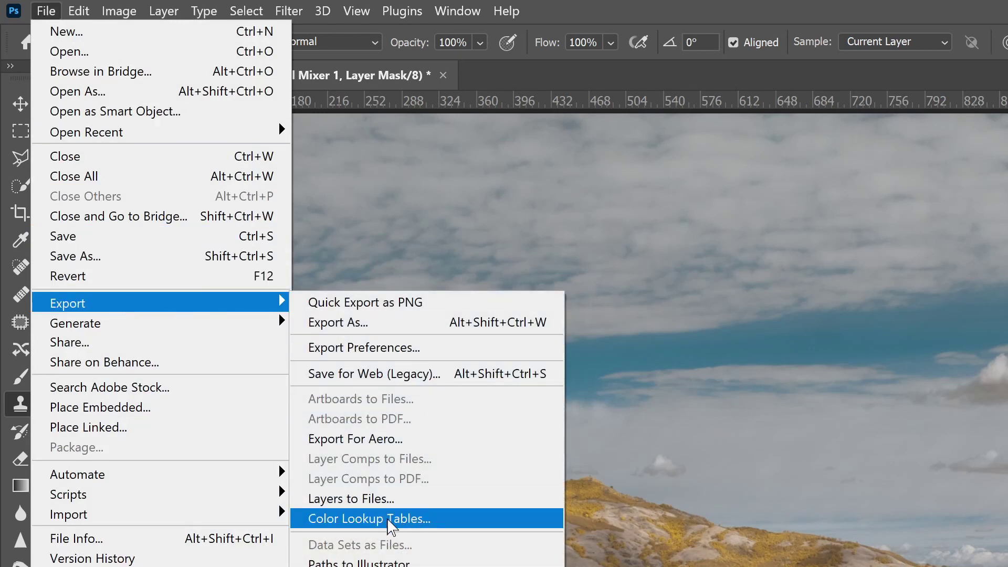
pyautogui.click(388, 518)
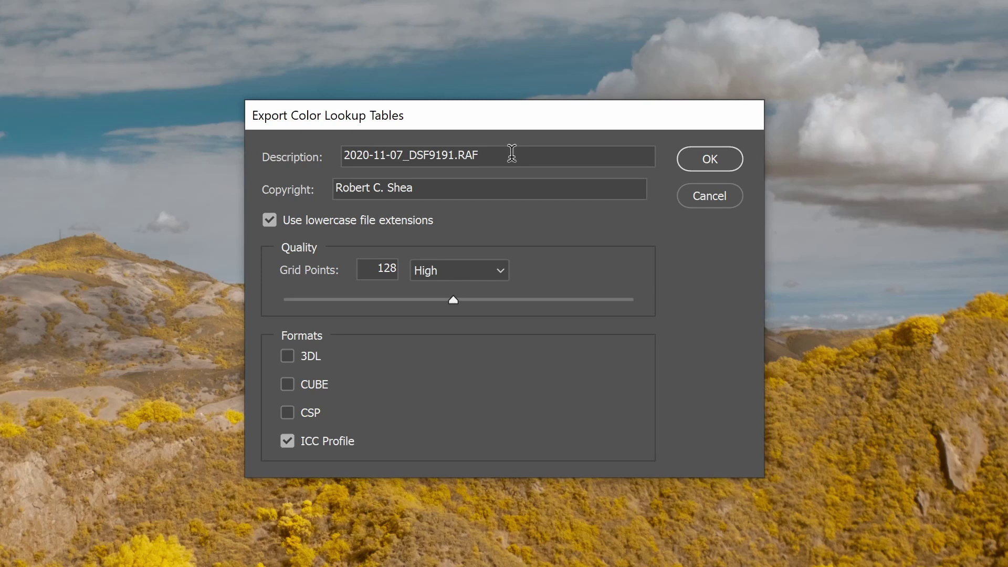
# Step: Set the LUT description to 'Channel Mixer' and keep the quality at High
pyautogui.moveTo(499, 157); pyautogui.dragTo(219, 154)
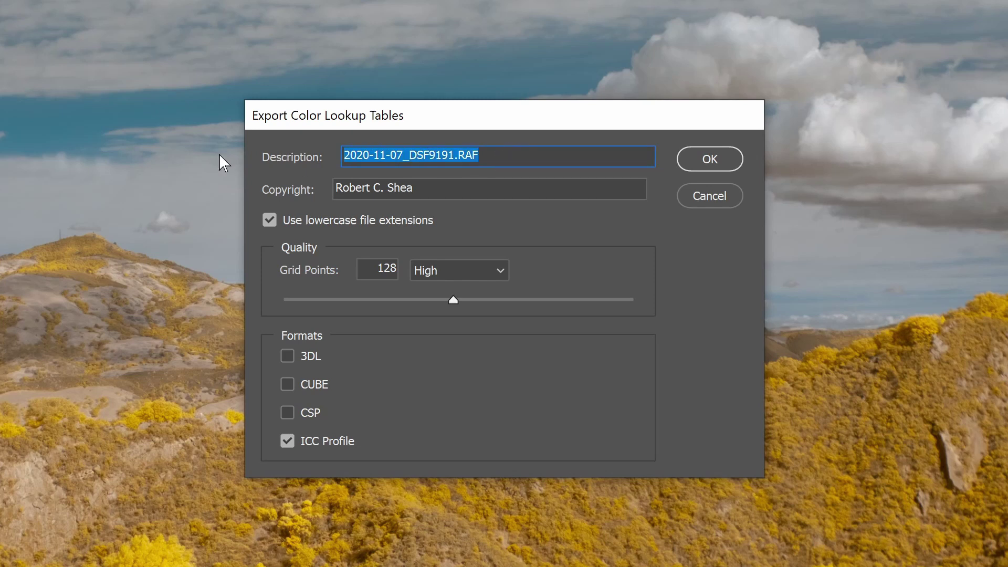
pyautogui.write('Channel Mixer')
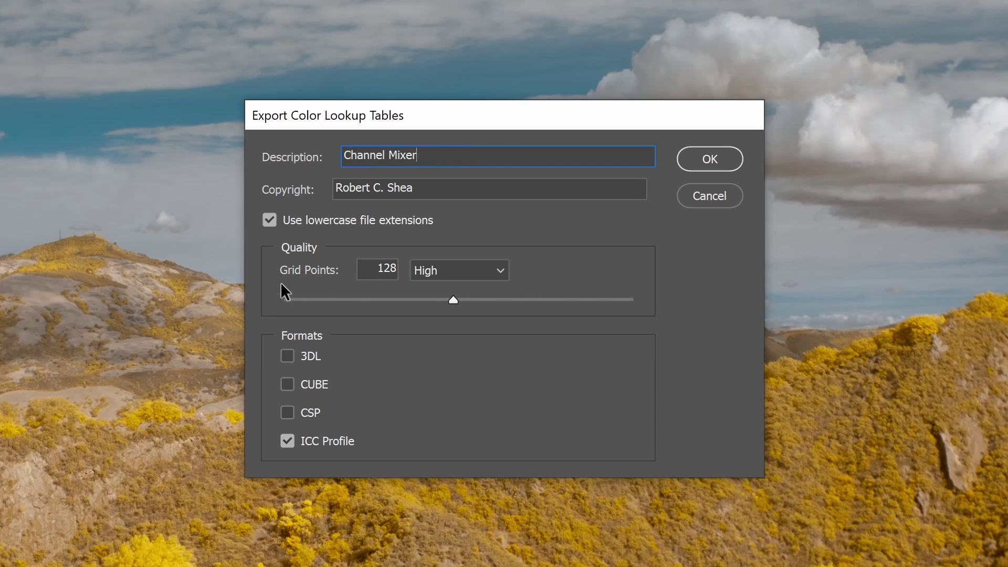
pyautogui.click(498, 273)
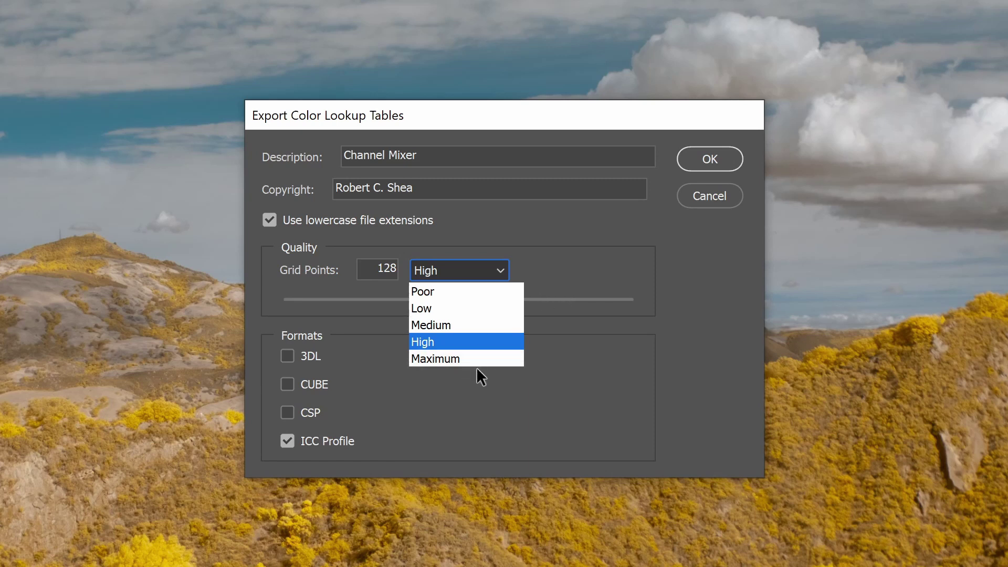
pyautogui.click(499, 270)
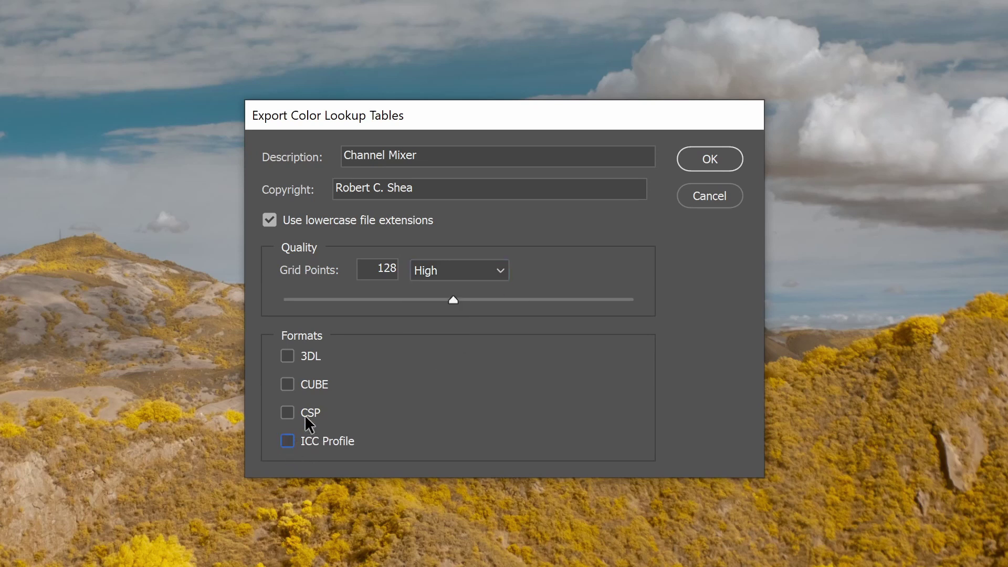
# Step: Choose CUBE as the only export format, with ICC Profile left unticked
pyautogui.click(315, 385)
pyautogui.click(310, 444)
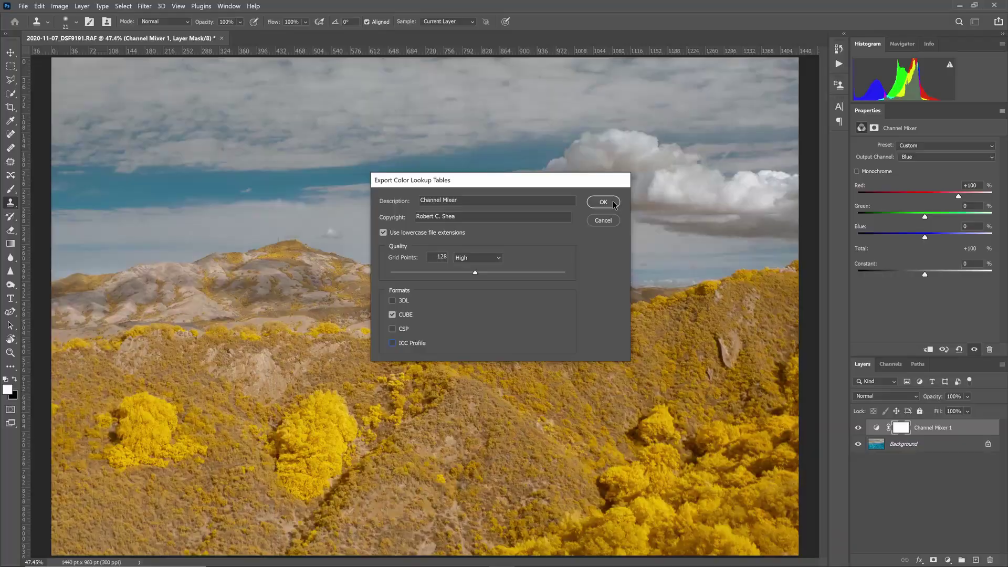
# Step: Export the CUBE LUT, then add a Curves layer with the Medium Contrast (RGB) preset
pyautogui.click(609, 221)
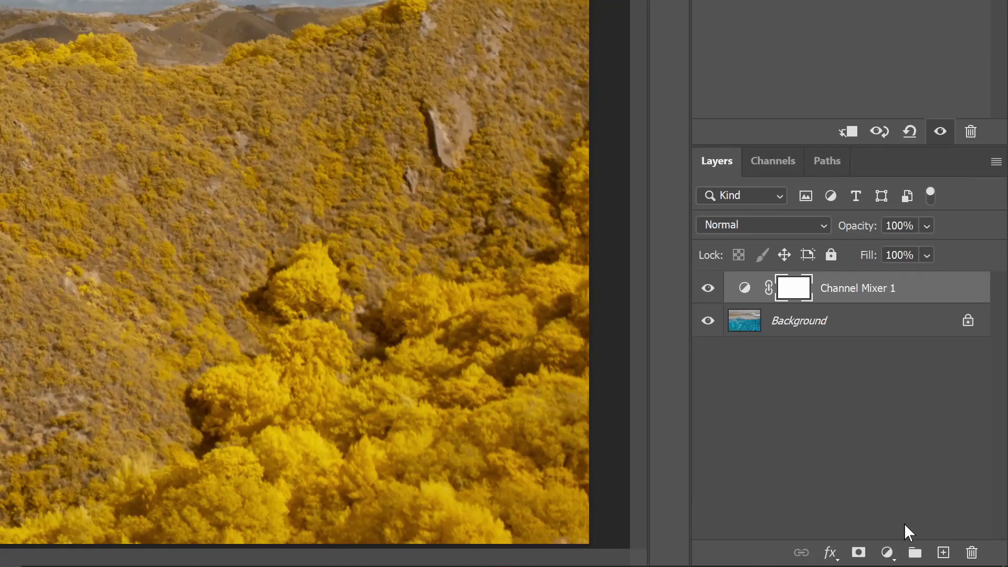
pyautogui.click(886, 554)
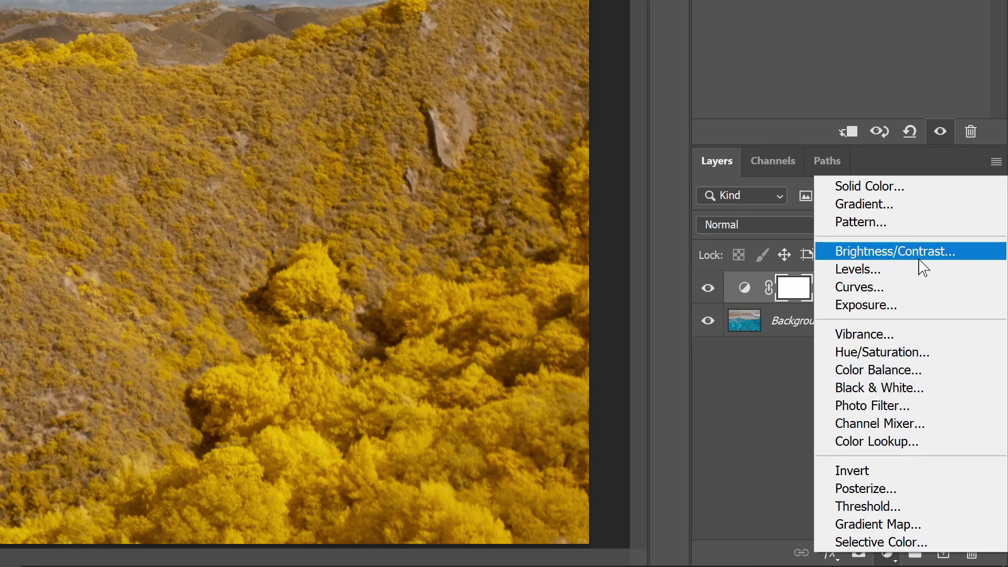
pyautogui.click(908, 288)
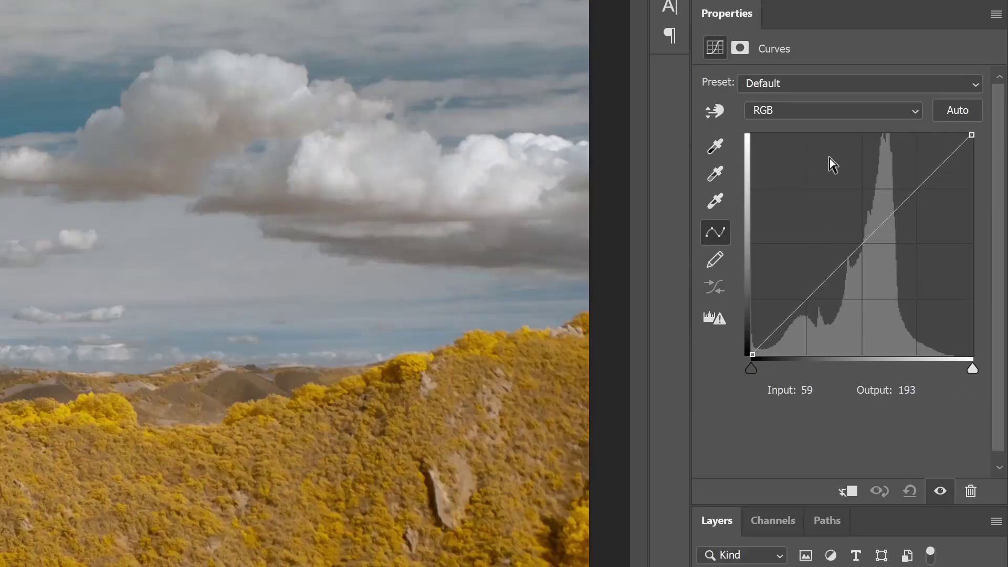
pyautogui.click(811, 84)
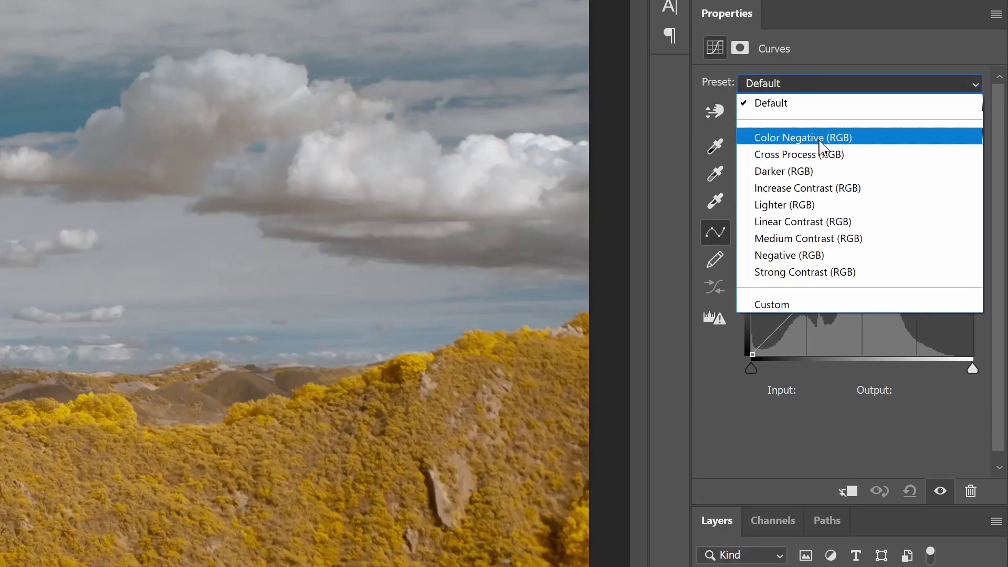
pyautogui.click(826, 239)
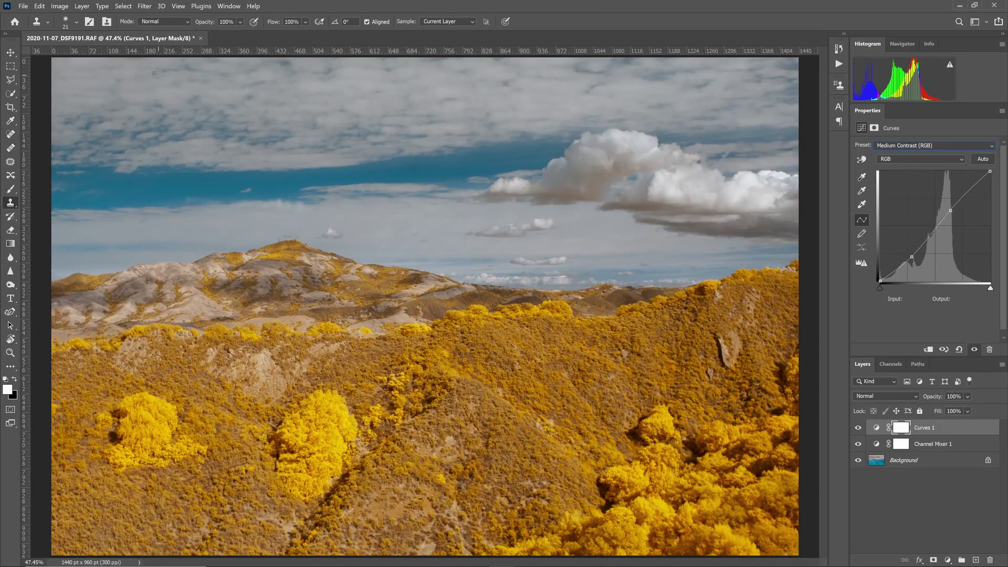
# Step: Reopen the Export Color Lookup Tables dialog for the combined look
pyautogui.click(23, 6)
pyautogui.moveTo(59, 153)
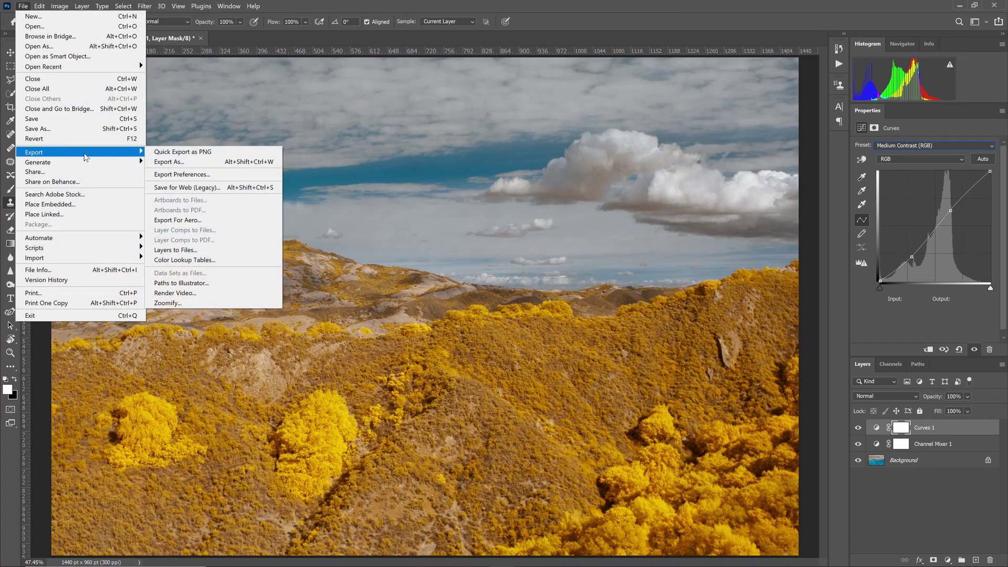
pyautogui.click(182, 261)
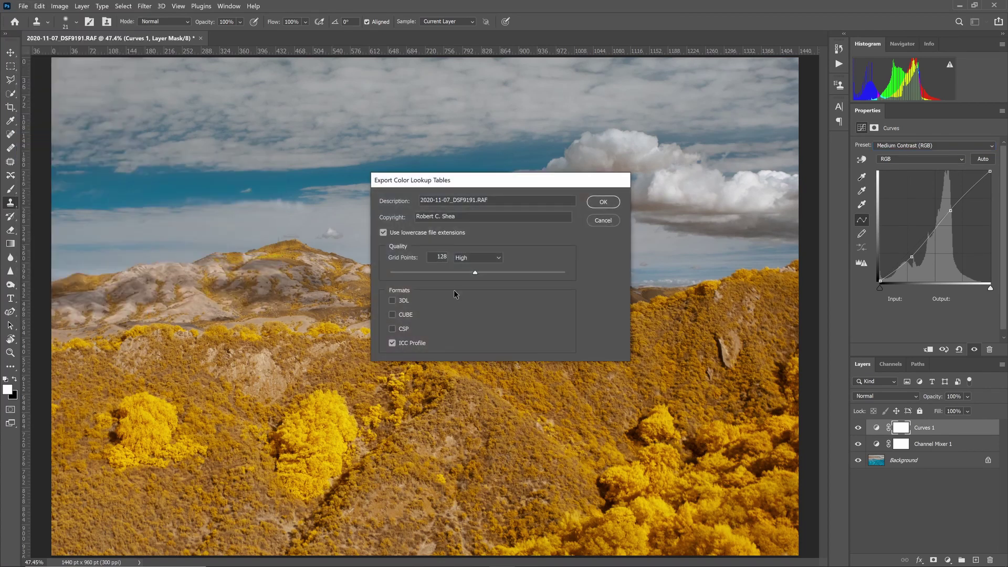